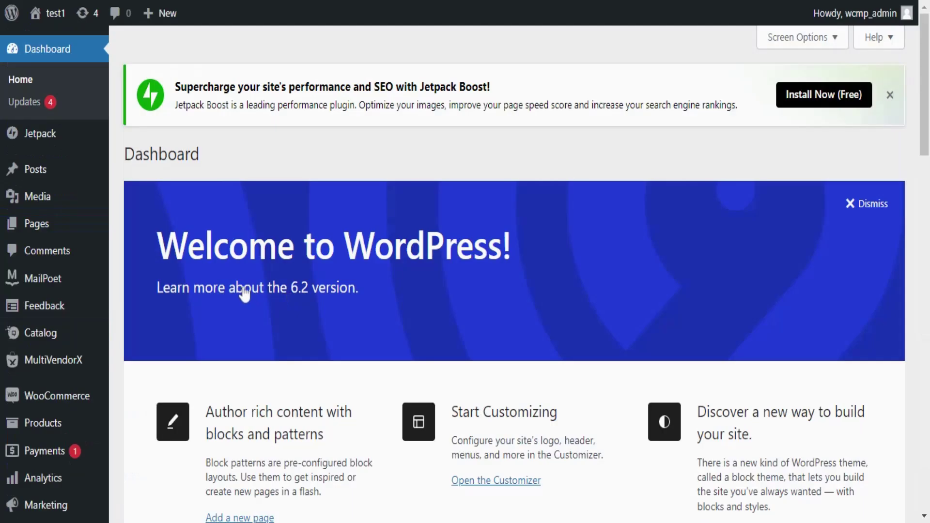
# Step: Open Catalog > Settings and look over Common Settings, Display Options and Enquiry Email Receivers
pyautogui.scroll(-2, 115, 224)
pyautogui.moveTo(50, 257)
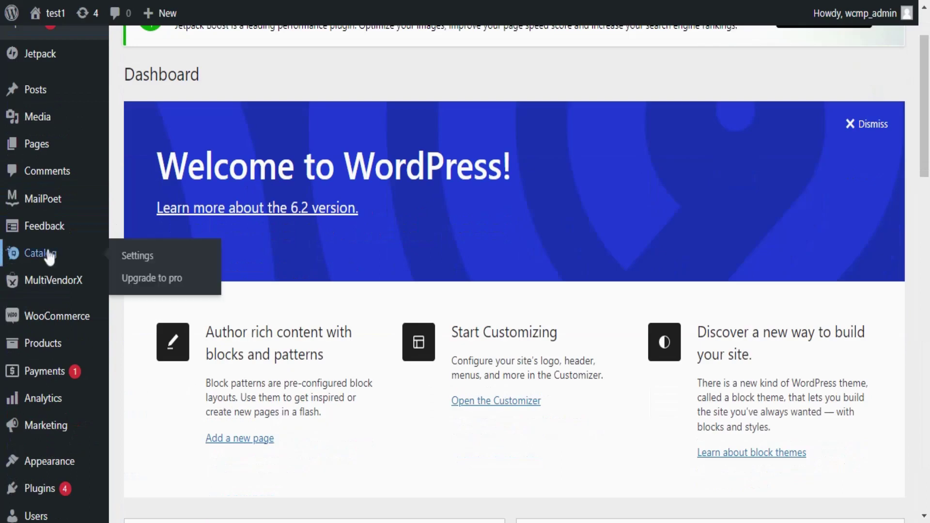
pyautogui.click(145, 257)
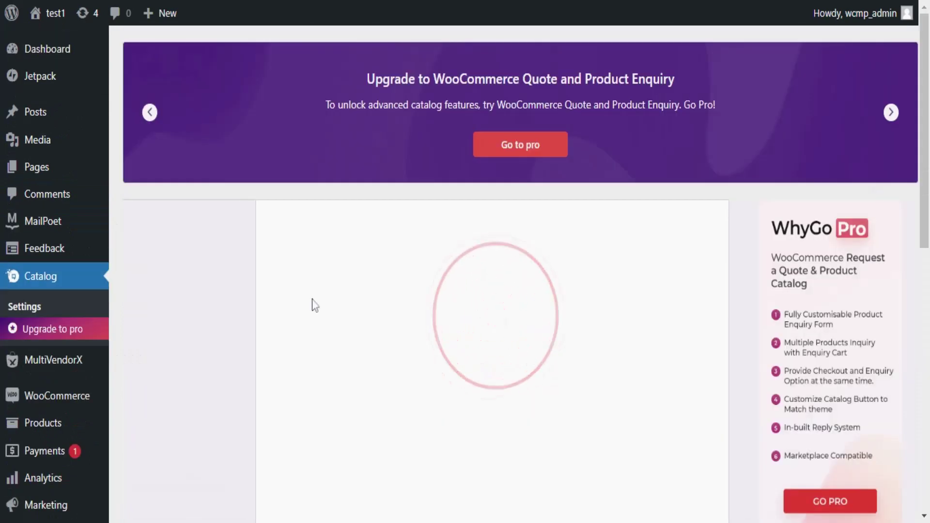
pyautogui.scroll(-3, 312, 300)
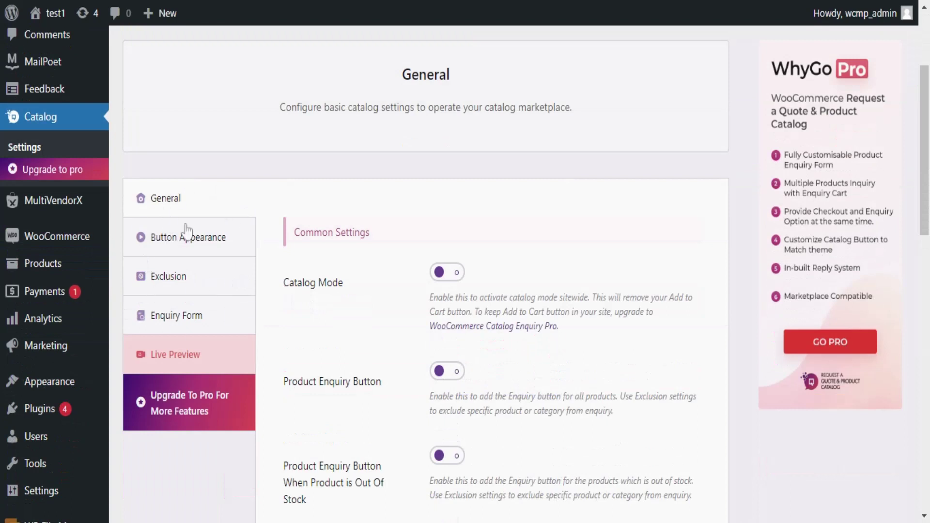
pyautogui.click(204, 199)
pyautogui.scroll(-15, 405, 247)
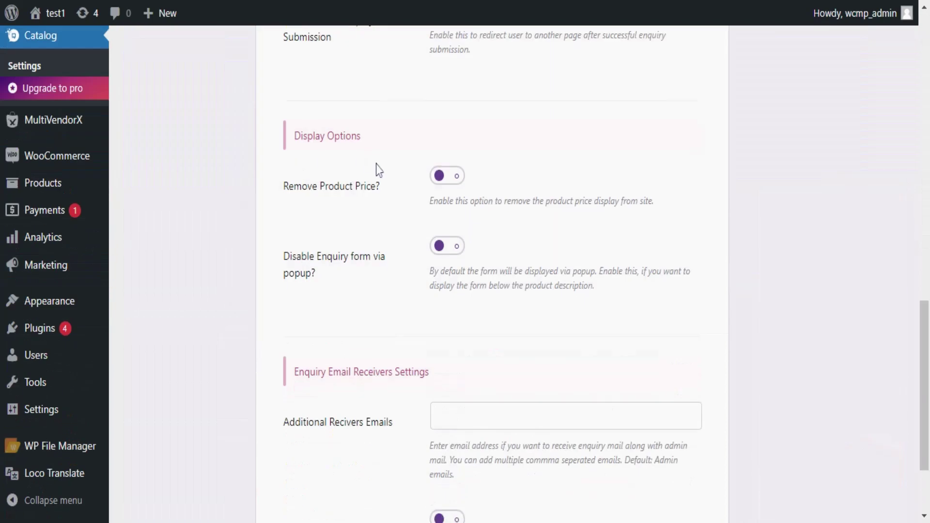
pyautogui.scroll(-3, 379, 170)
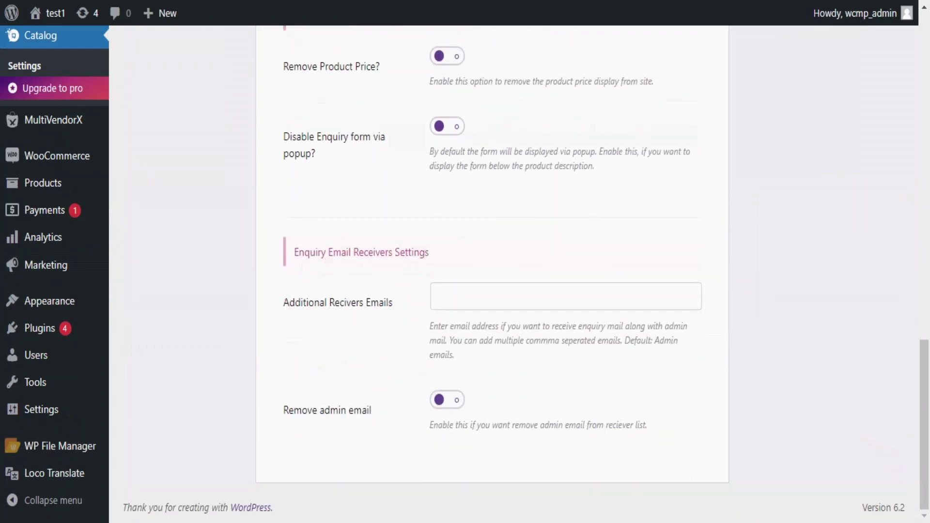
pyautogui.scroll(15, 385, 218)
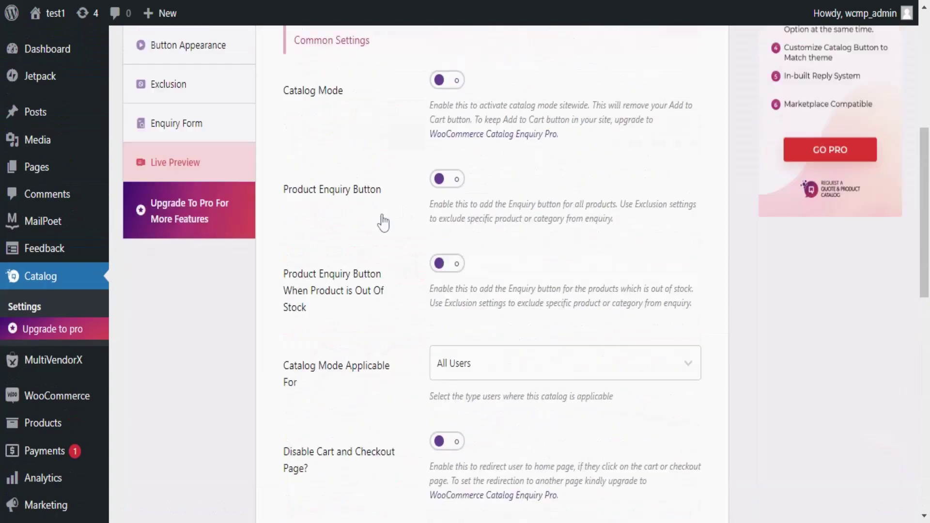
pyautogui.scroll(3, 383, 223)
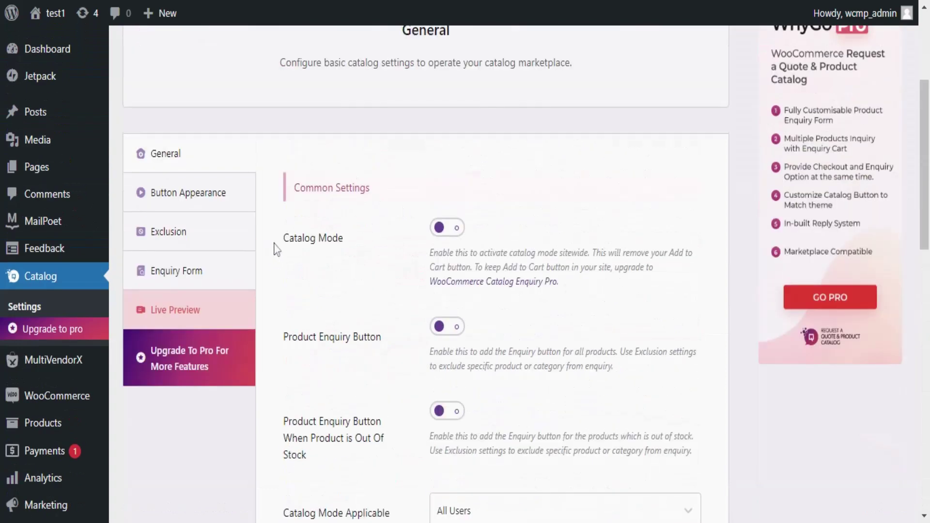
pyautogui.scroll(4, 276, 249)
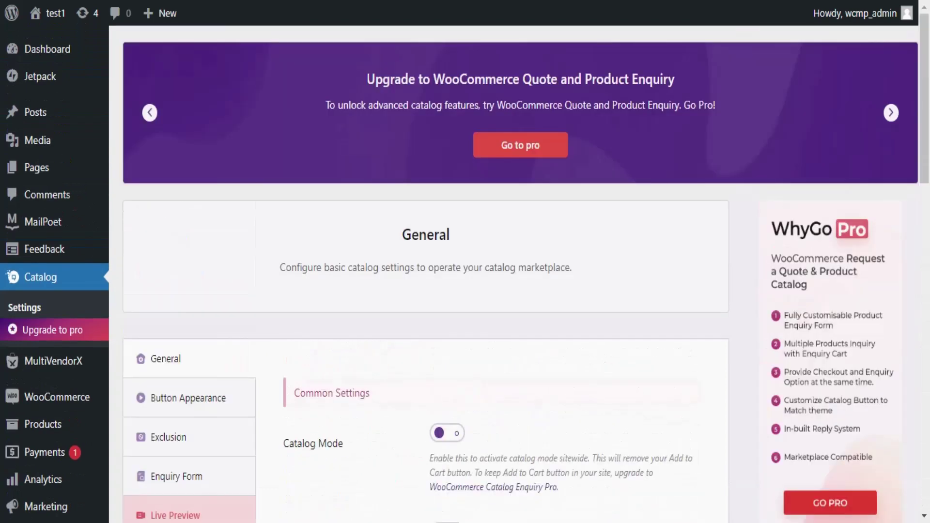
pyautogui.scroll(-2, 278, 373)
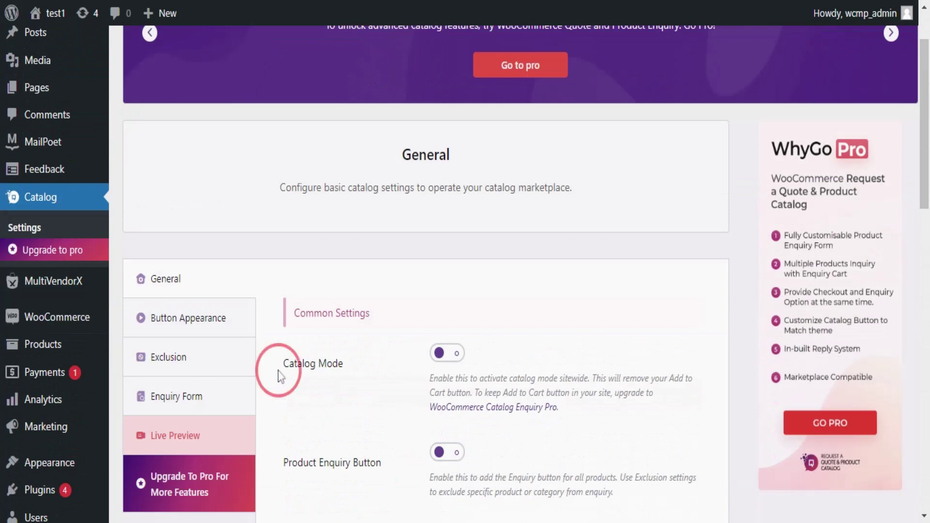
# Step: Turn on Catalog Mode, the Product Enquiry Button, and the enquiry button for out-of-stock products
pyautogui.moveTo(278, 373); pyautogui.dragTo(341, 377)
pyautogui.click(445, 354)
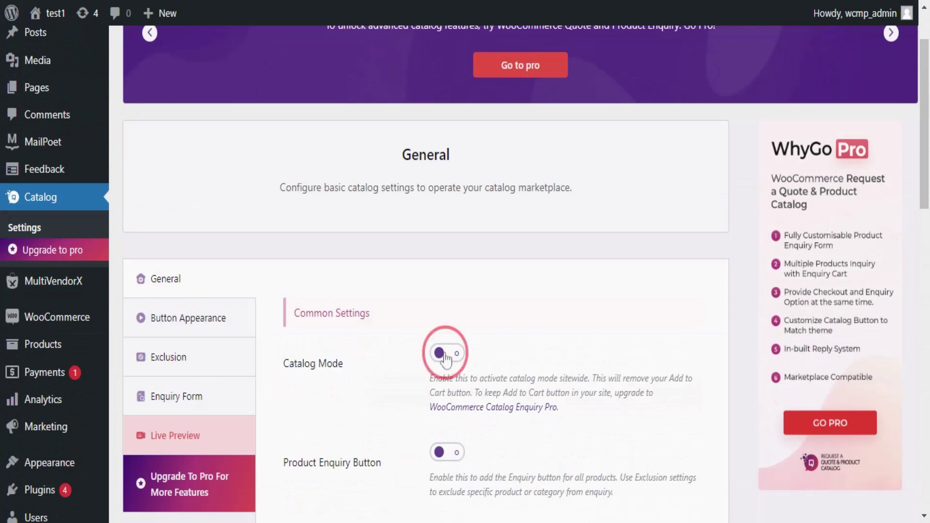
pyautogui.scroll(-3, 405, 370)
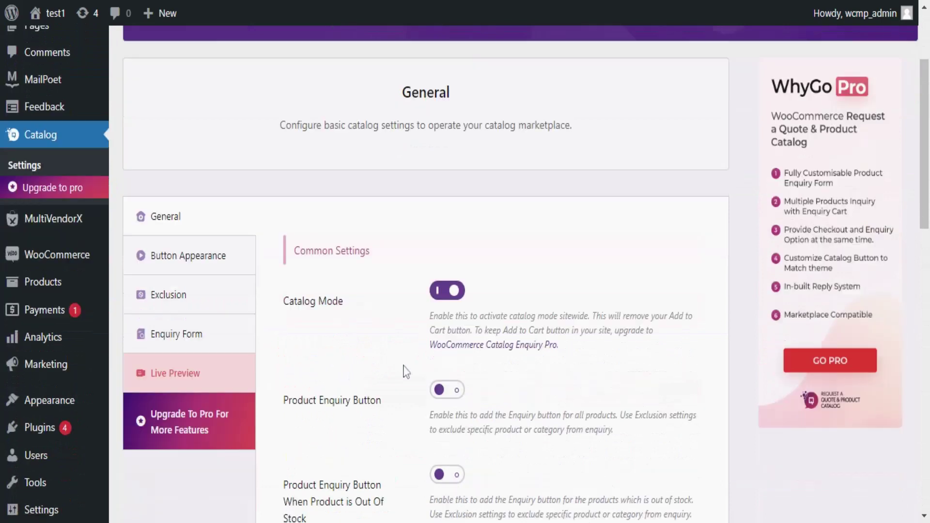
pyautogui.moveTo(274, 318); pyautogui.dragTo(385, 326)
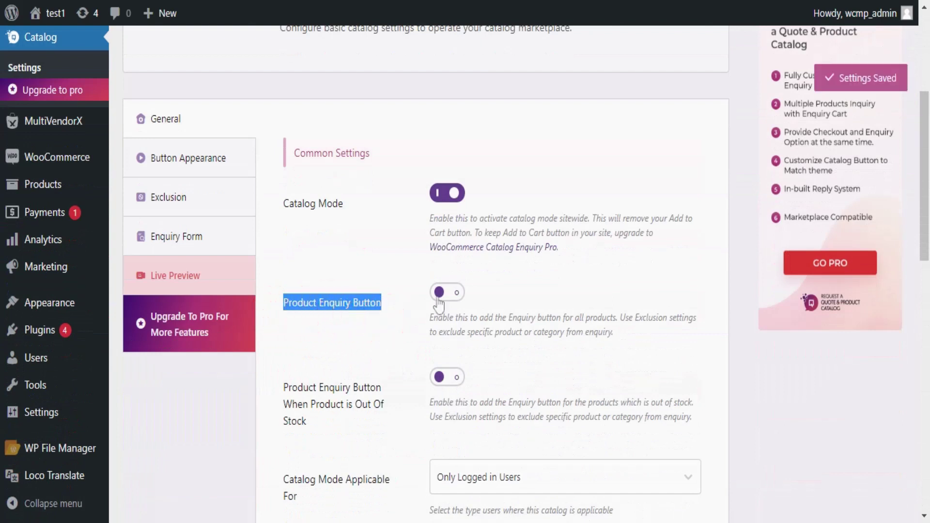
pyautogui.click(438, 296)
pyautogui.scroll(-3, 431, 298)
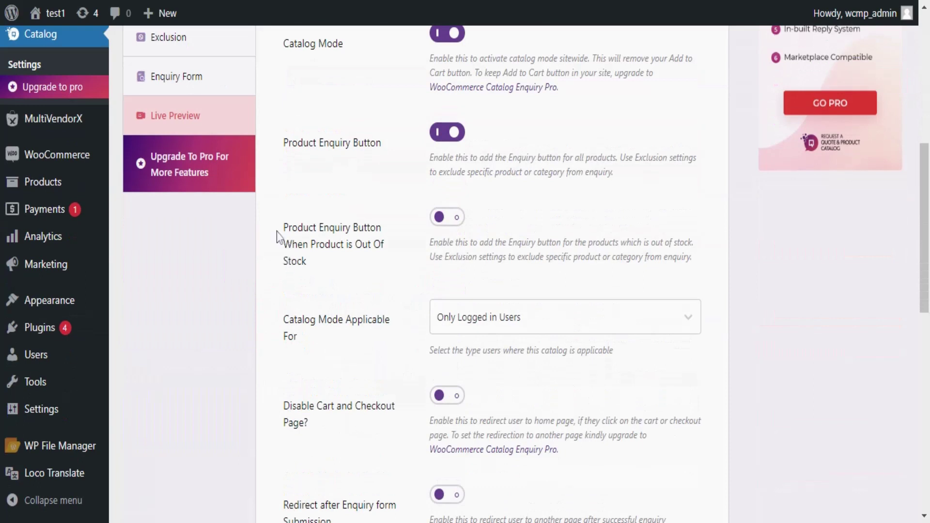
pyautogui.moveTo(277, 232); pyautogui.dragTo(326, 262)
pyautogui.click(436, 221)
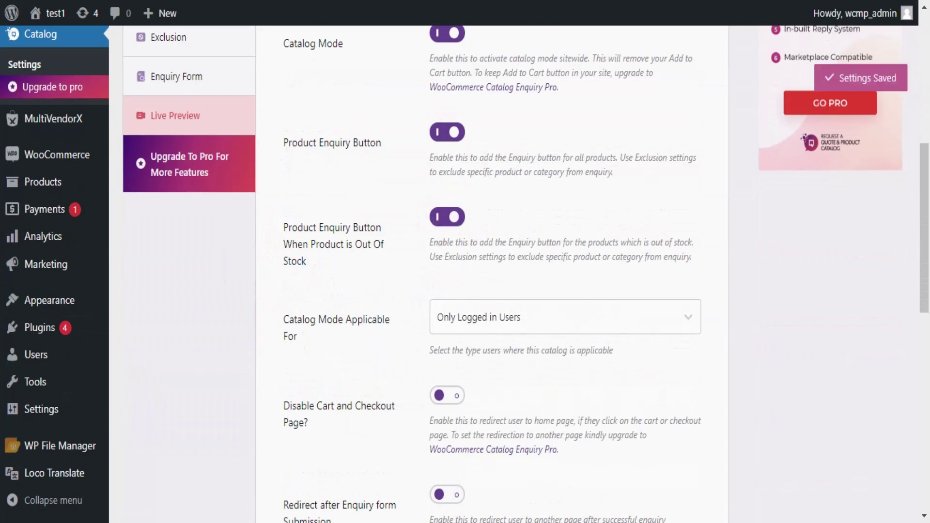
# Step: Set Catalog Mode Applicable For to All Users
pyautogui.moveTo(270, 315); pyautogui.dragTo(327, 363)
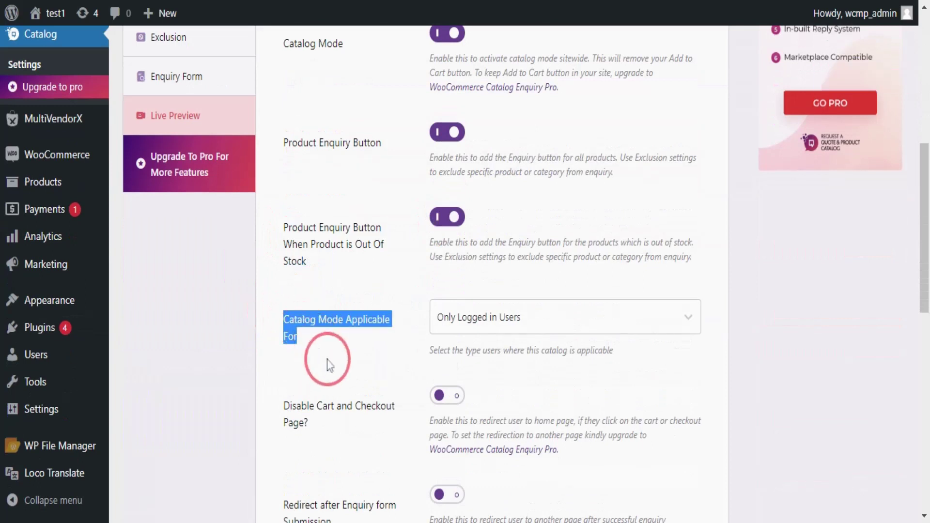
pyautogui.click(451, 320)
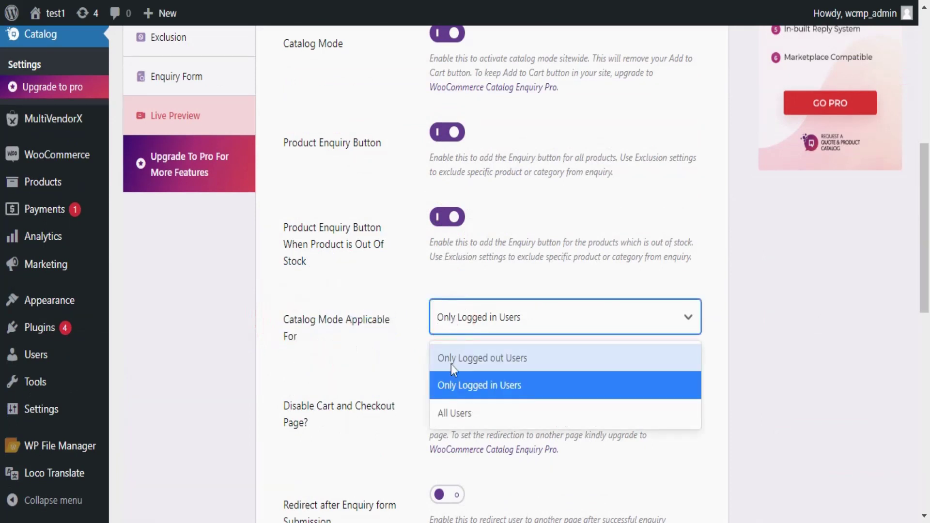
pyautogui.click(461, 420)
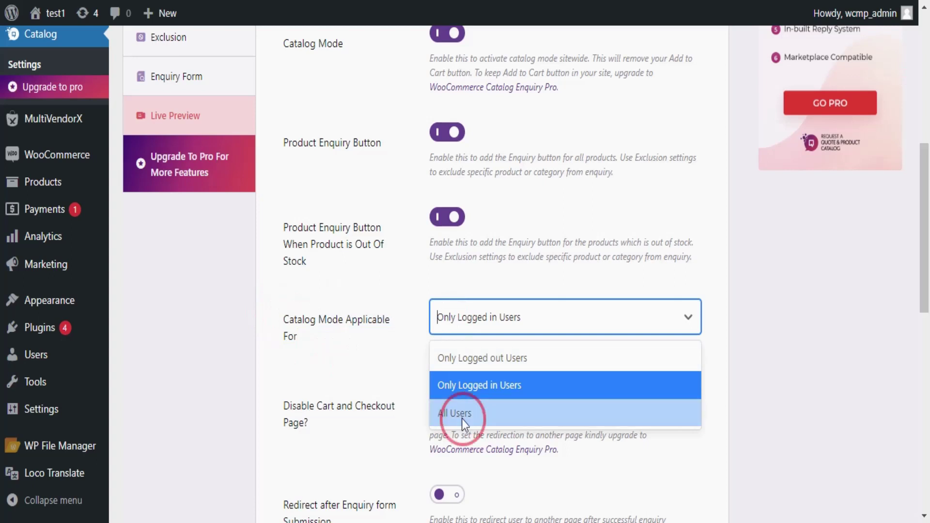
pyautogui.scroll(-3, 393, 400)
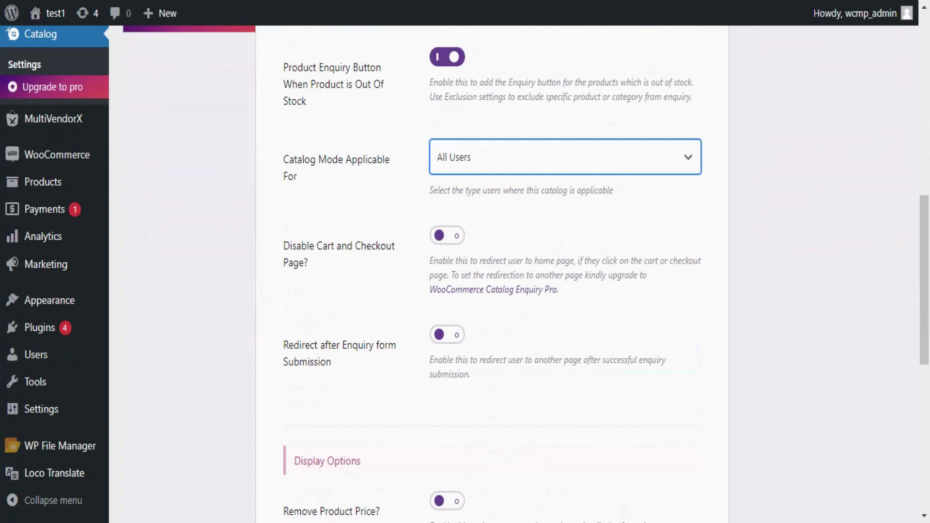
# Step: Enable Disable Cart and Checkout Page and Redirect after Enquiry form Submission
pyautogui.moveTo(272, 251); pyautogui.dragTo(311, 266)
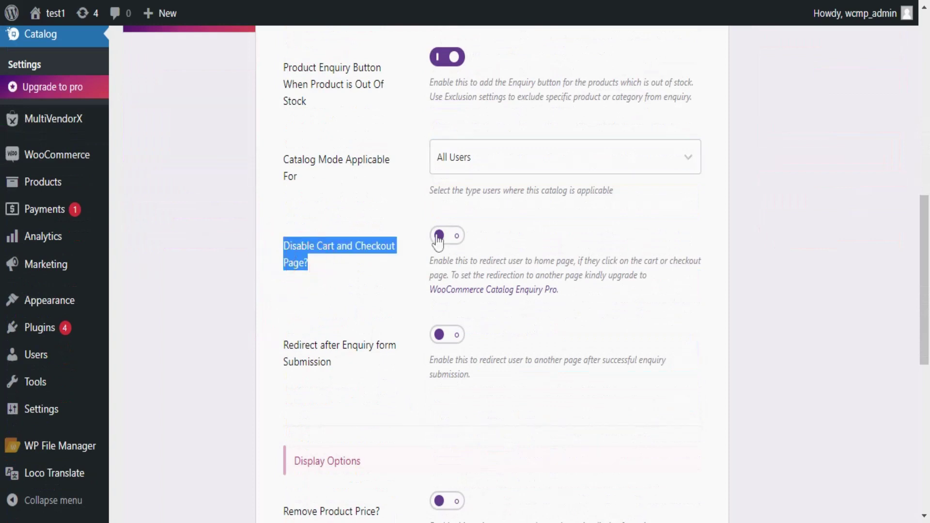
pyautogui.click(439, 237)
pyautogui.scroll(-2, 660, 394)
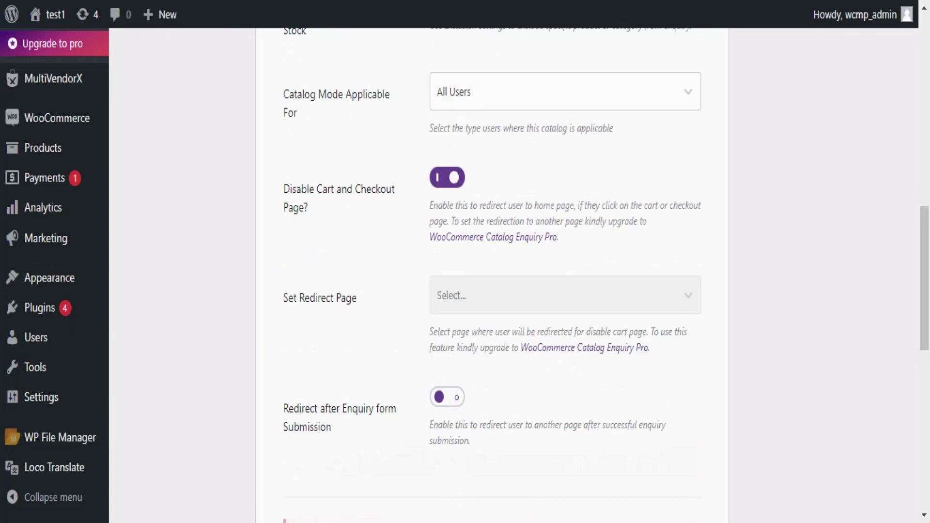
pyautogui.scroll(-2, 289, 315)
pyautogui.moveTo(266, 285); pyautogui.dragTo(353, 315)
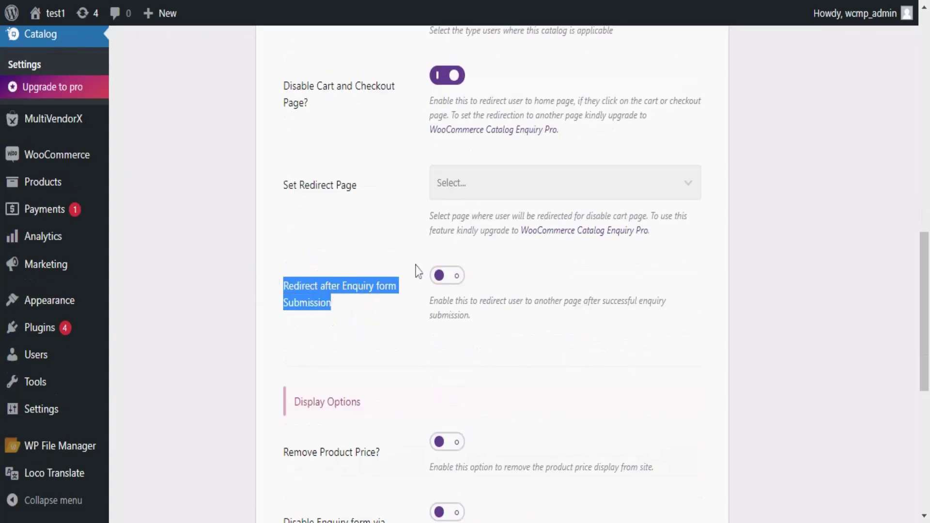
pyautogui.click(440, 275)
pyautogui.scroll(-1, 415, 278)
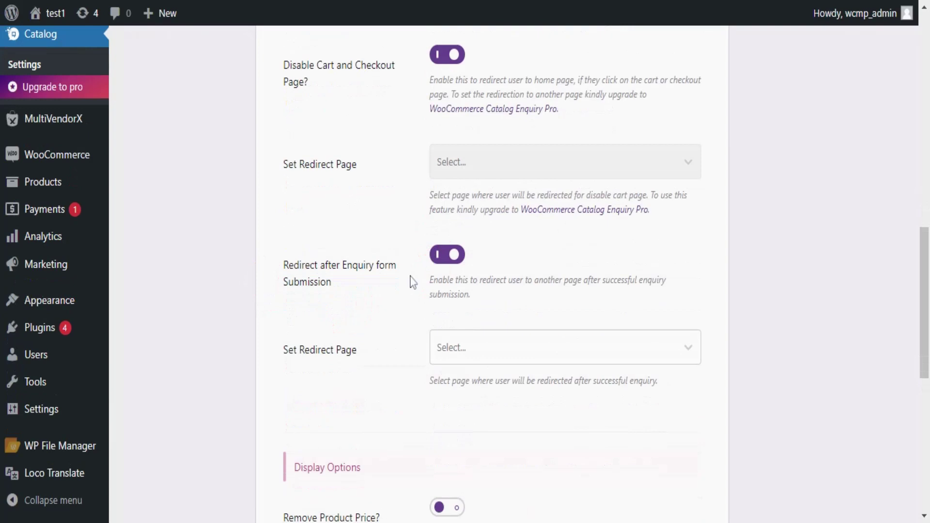
pyautogui.scroll(-3, 411, 279)
pyautogui.scroll(-3, 397, 273)
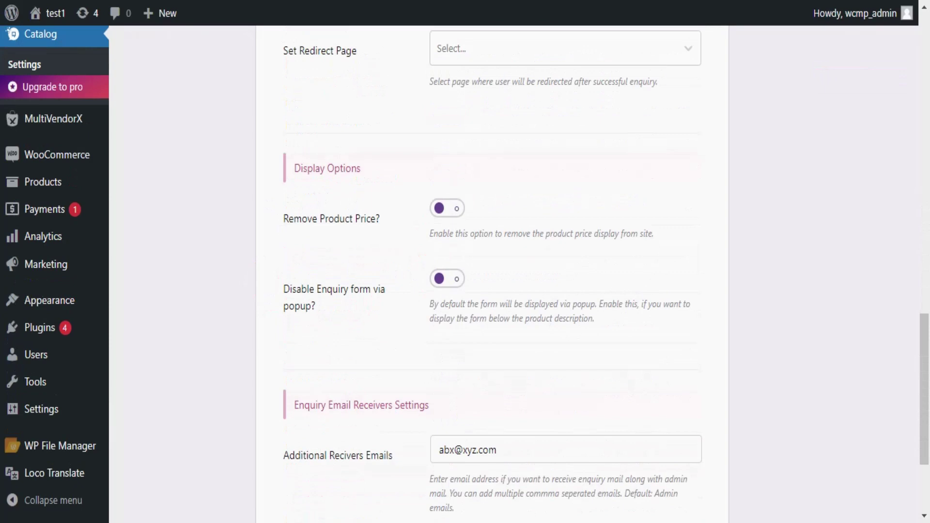
# Step: Enable the Remove Product Price and Disable Enquiry form via popup toggles
pyautogui.moveTo(270, 216); pyautogui.dragTo(384, 233)
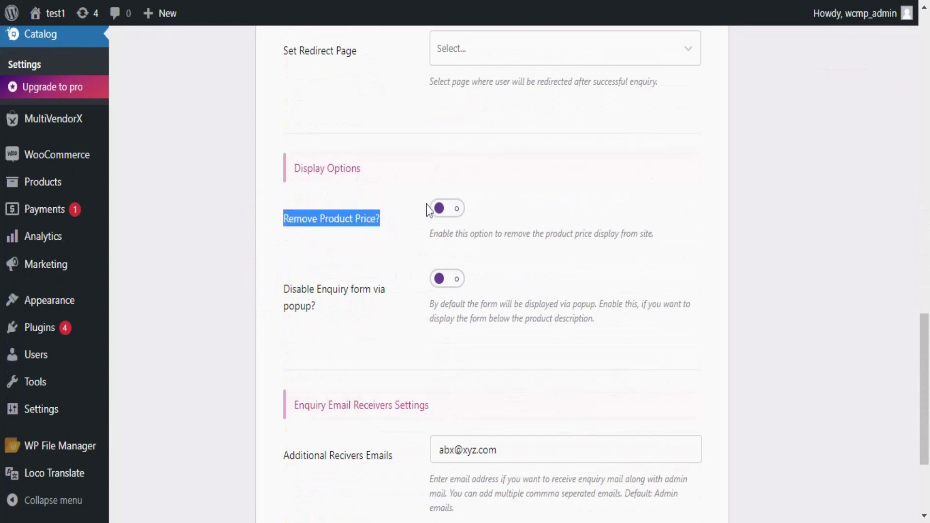
pyautogui.click(440, 210)
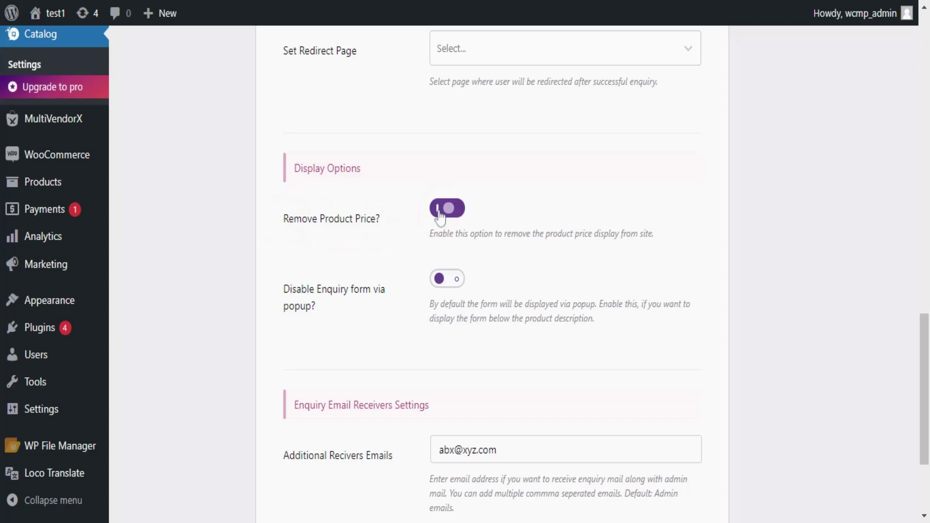
pyautogui.scroll(-2, 400, 240)
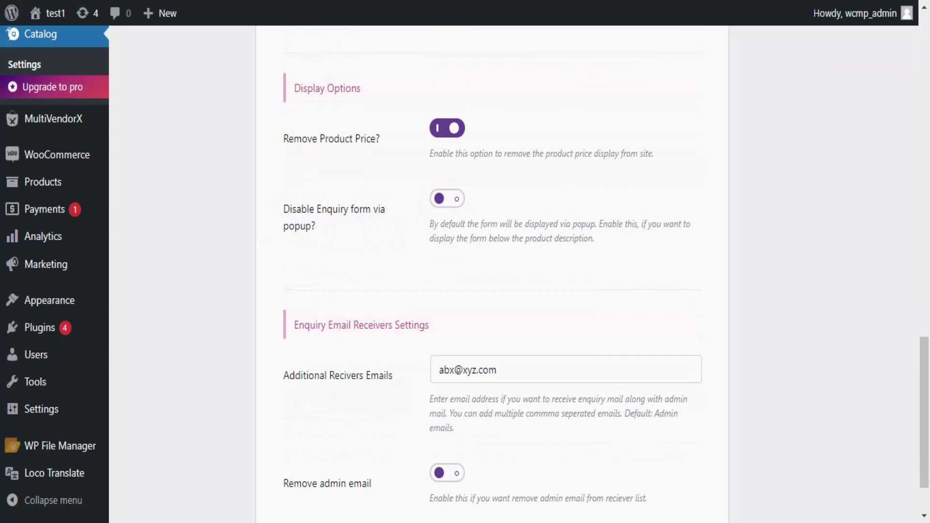
pyautogui.moveTo(270, 208); pyautogui.dragTo(328, 224)
pyautogui.click(432, 200)
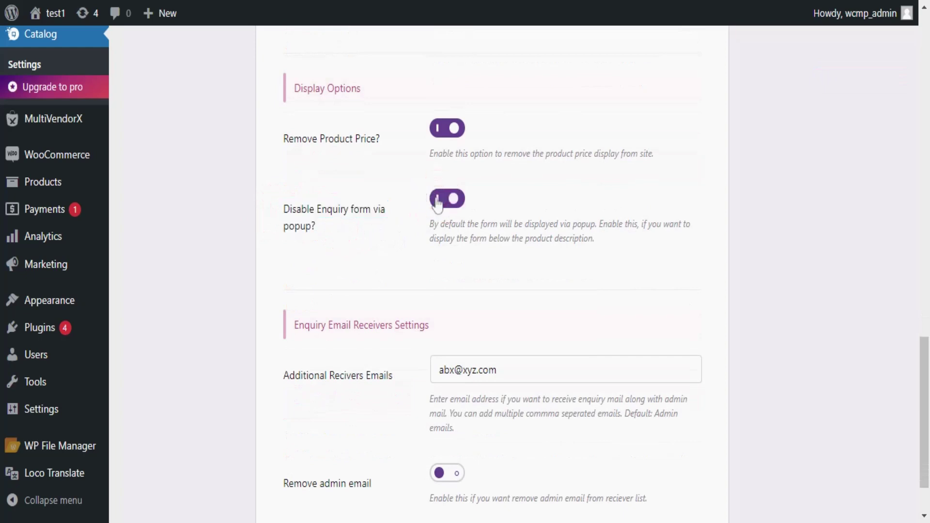
# Step: Select the existing address in the additional receiver emails field
pyautogui.scroll(-2, 392, 239)
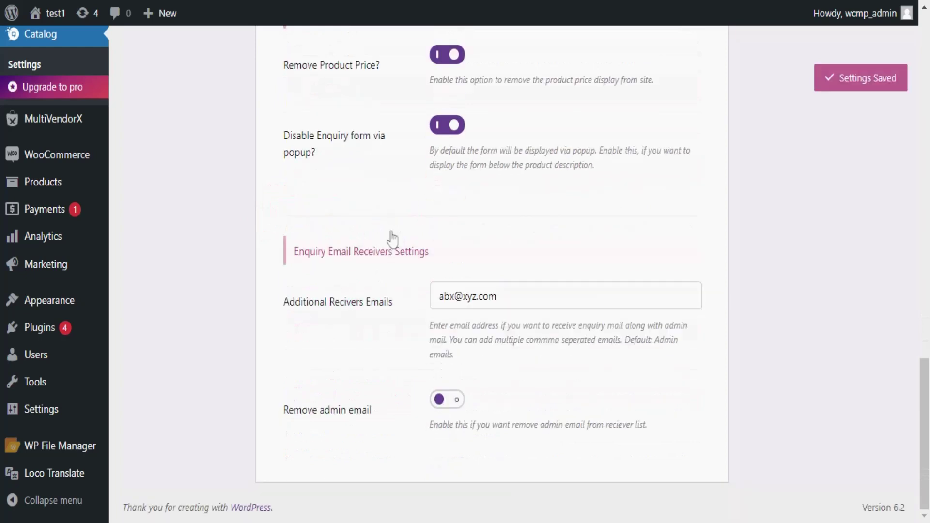
pyautogui.scroll(2, 393, 239)
pyautogui.scroll(-2, 392, 239)
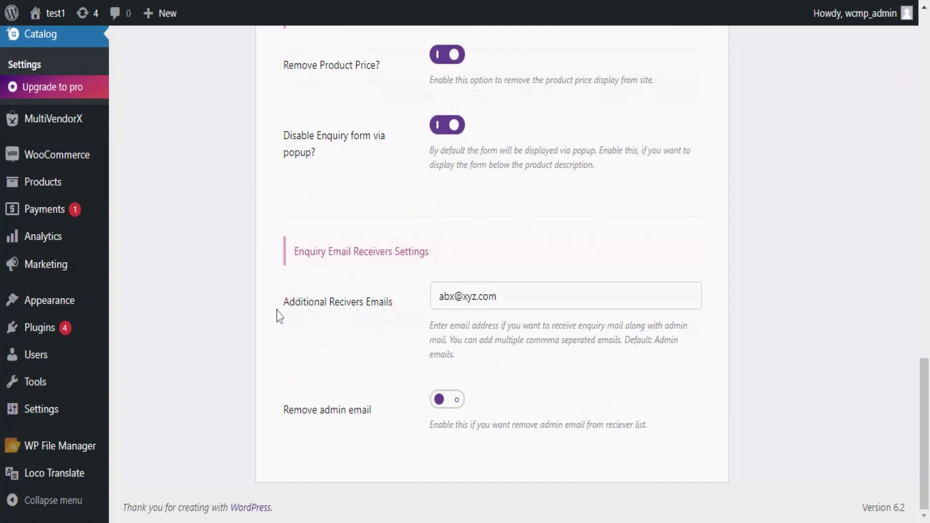
pyautogui.moveTo(277, 313); pyautogui.dragTo(408, 316)
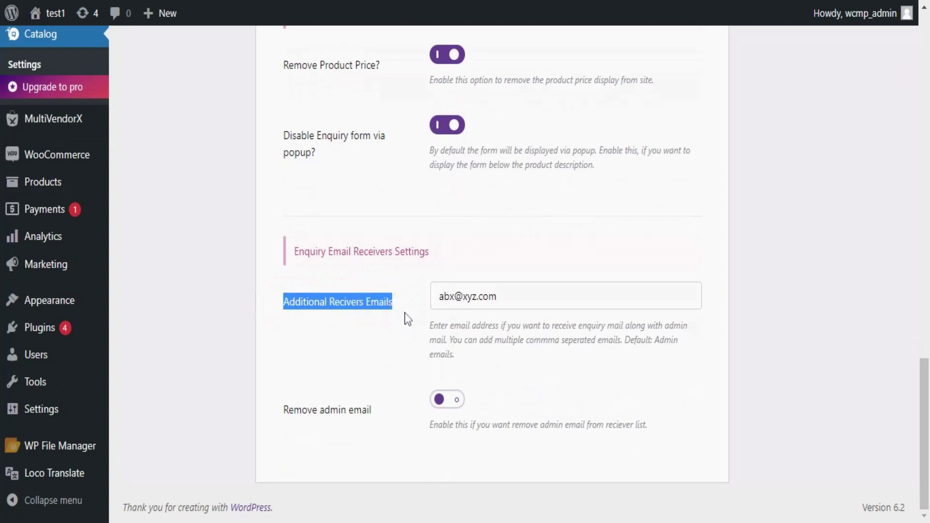
pyautogui.click(497, 296)
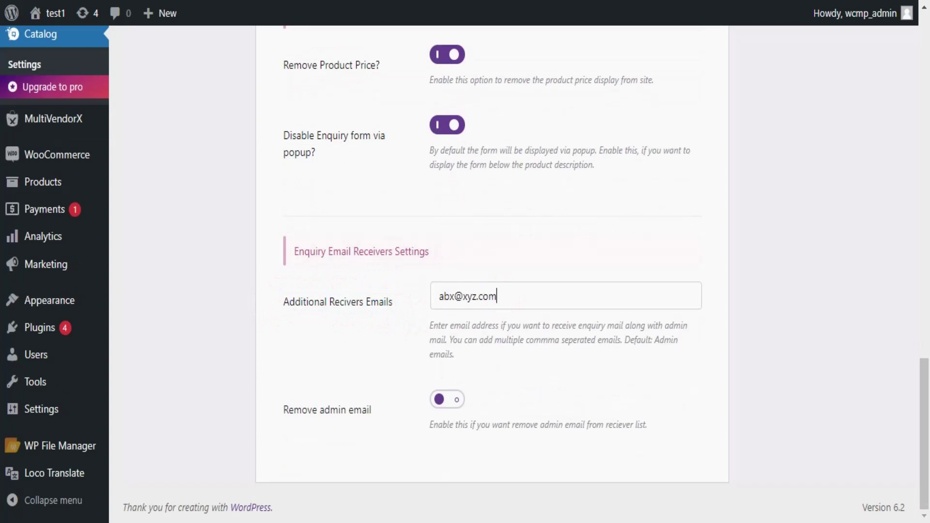
pyautogui.moveTo(497, 296); pyautogui.dragTo(420, 307)
# Step: Turn on Remove admin email, then switch to the Button Appearance settings
pyautogui.moveTo(258, 410); pyautogui.dragTo(379, 421)
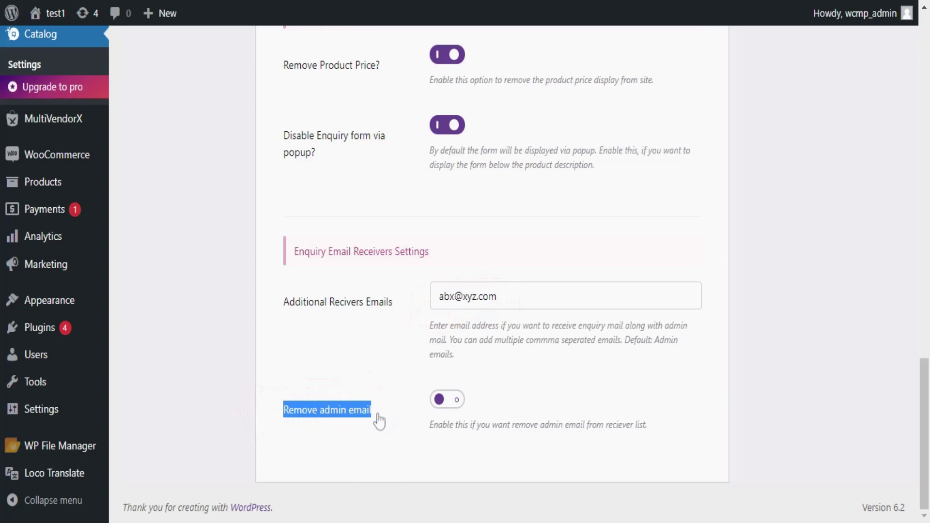
pyautogui.click(444, 410)
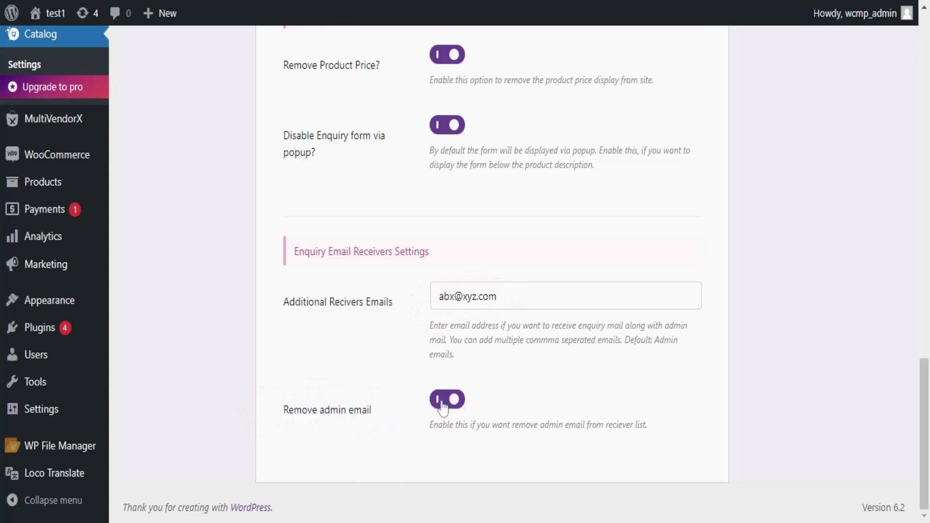
pyautogui.scroll(10, 442, 407)
pyautogui.click(172, 331)
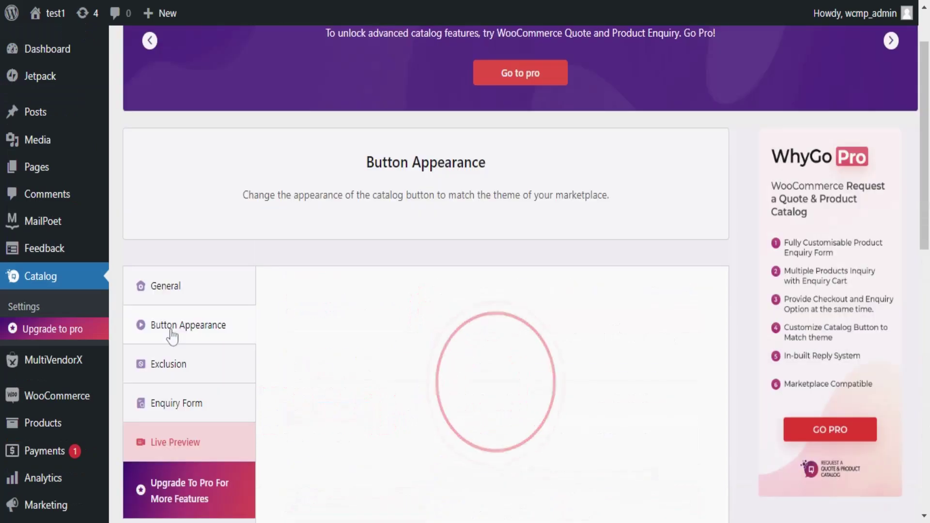
# Step: Enter 'test' as the enquiry Button Text
pyautogui.scroll(-2, 373, 382)
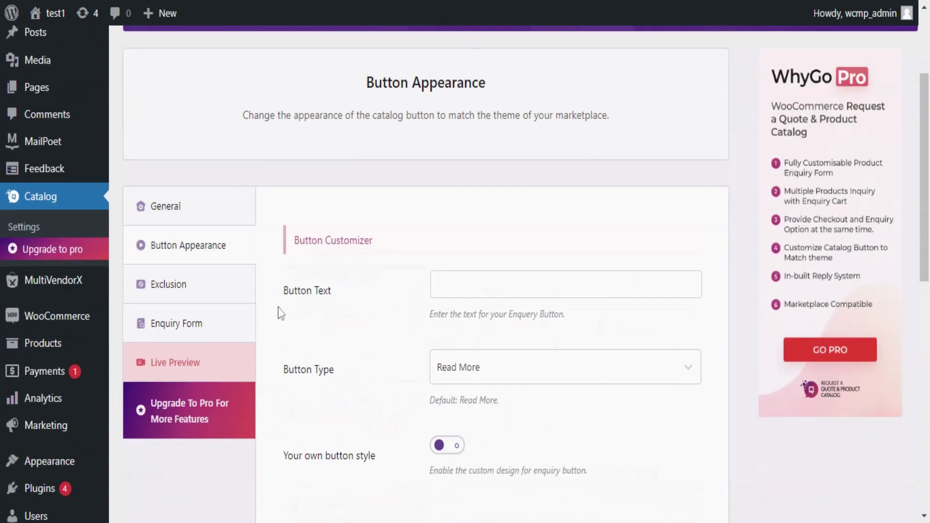
pyautogui.moveTo(278, 311); pyautogui.dragTo(342, 310)
pyautogui.click(440, 284)
pyautogui.write('test')
# Step: Try the Button Type options and settle on No Link Just #
pyautogui.moveTo(261, 370); pyautogui.dragTo(367, 396)
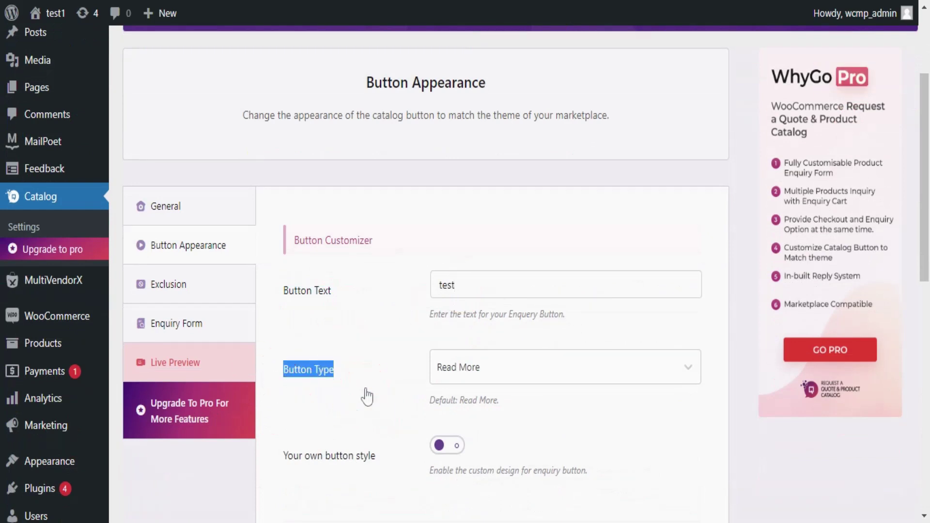
pyautogui.click(473, 374)
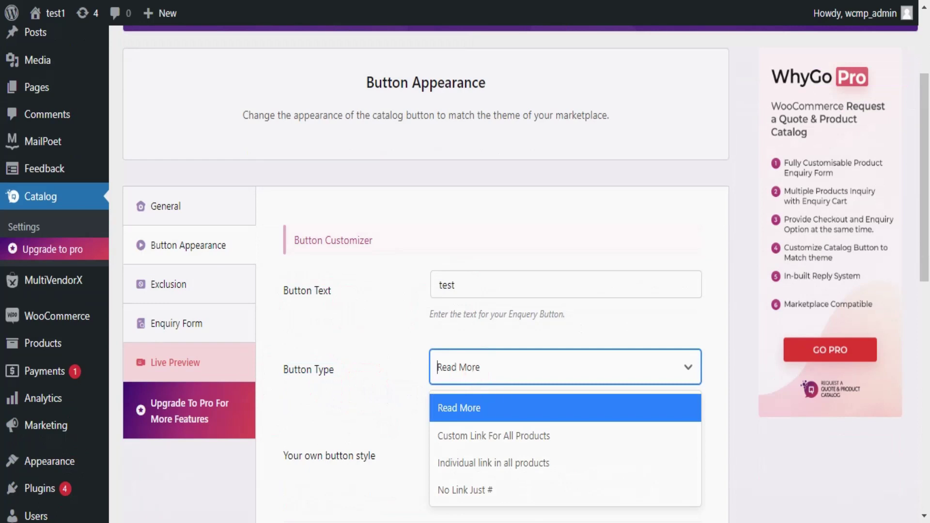
pyautogui.click(467, 406)
pyautogui.click(477, 377)
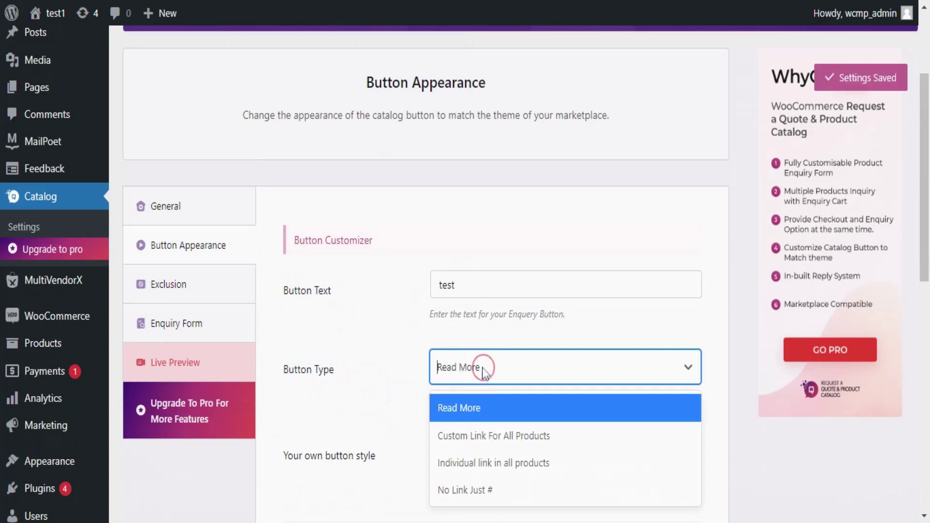
pyautogui.click(479, 435)
pyautogui.click(564, 380)
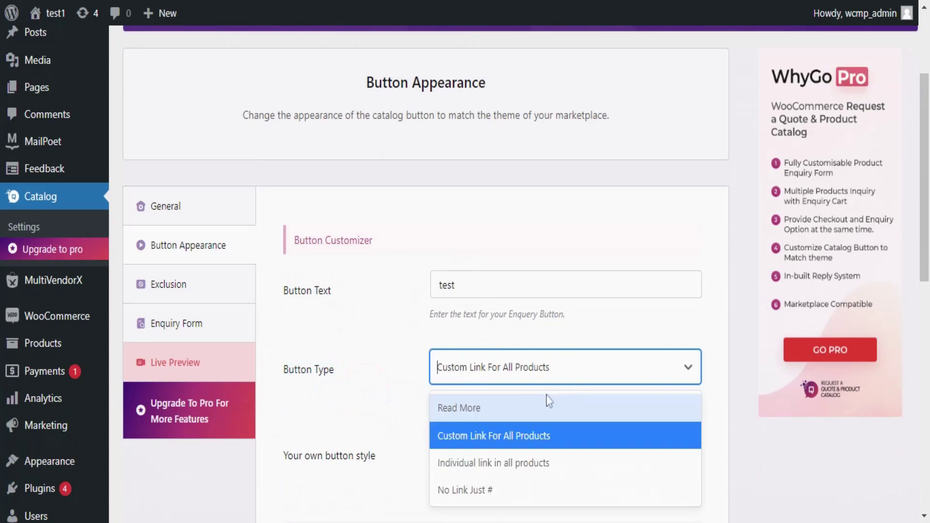
pyautogui.click(518, 463)
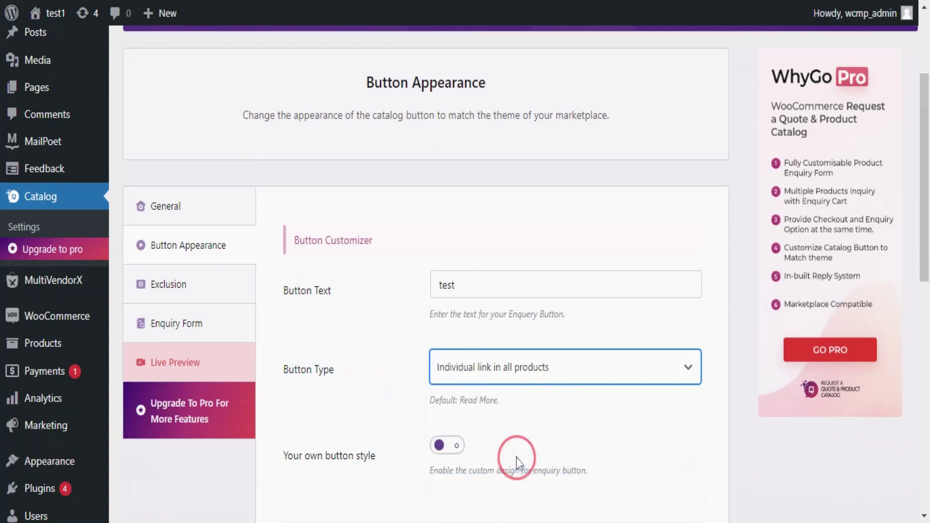
pyautogui.click(561, 376)
pyautogui.click(522, 487)
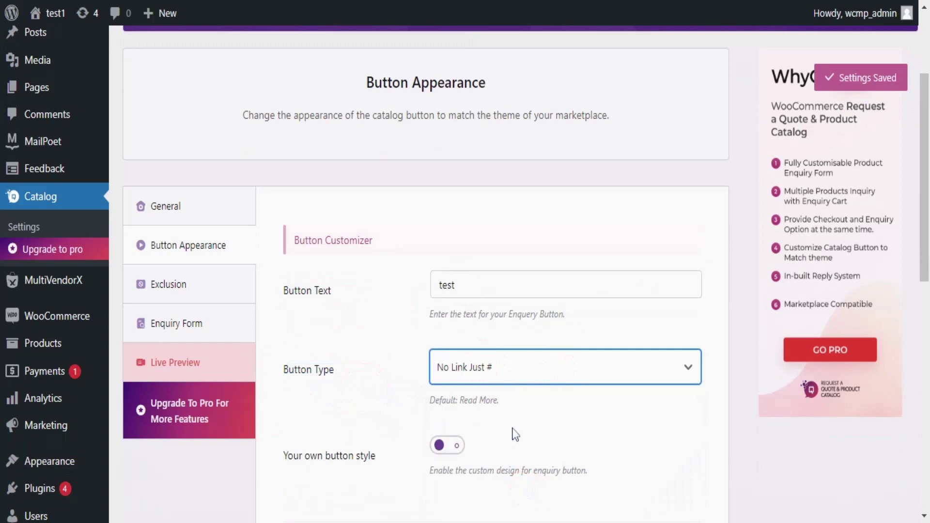
pyautogui.scroll(-2, 513, 433)
# Step: Enable Your own button style, then place the cursor in the Custom CSS box
pyautogui.moveTo(283, 378); pyautogui.dragTo(376, 387)
pyautogui.click(445, 372)
pyautogui.scroll(-4, 420, 393)
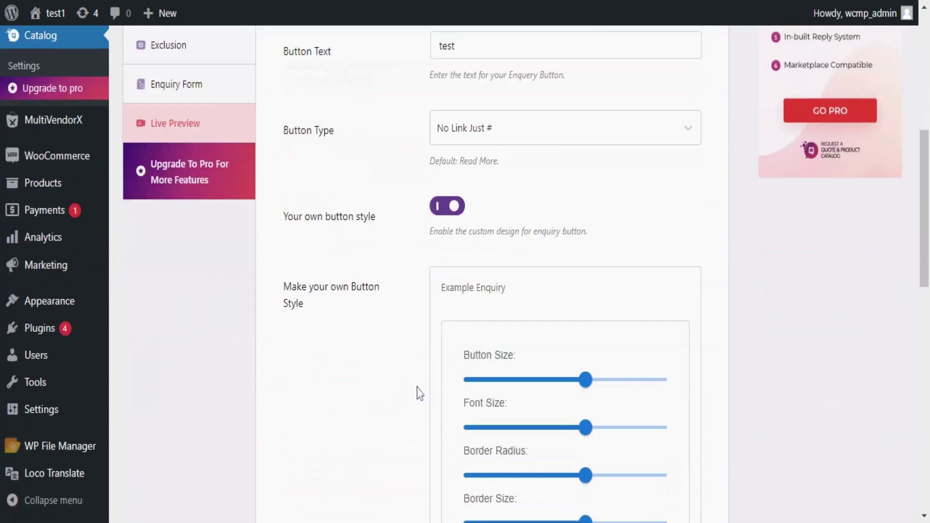
pyautogui.scroll(-6, 411, 388)
pyautogui.scroll(2, 411, 388)
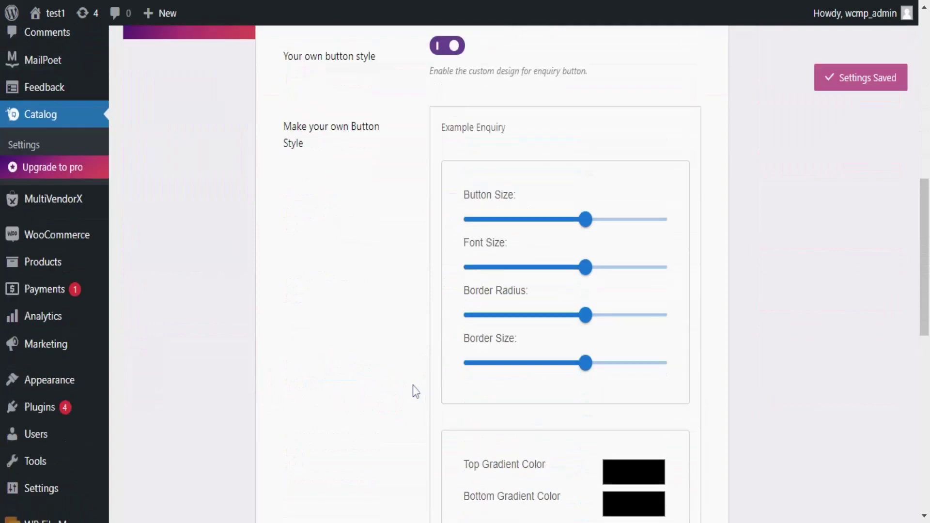
pyautogui.scroll(-2, 410, 397)
pyautogui.scroll(-11, 404, 408)
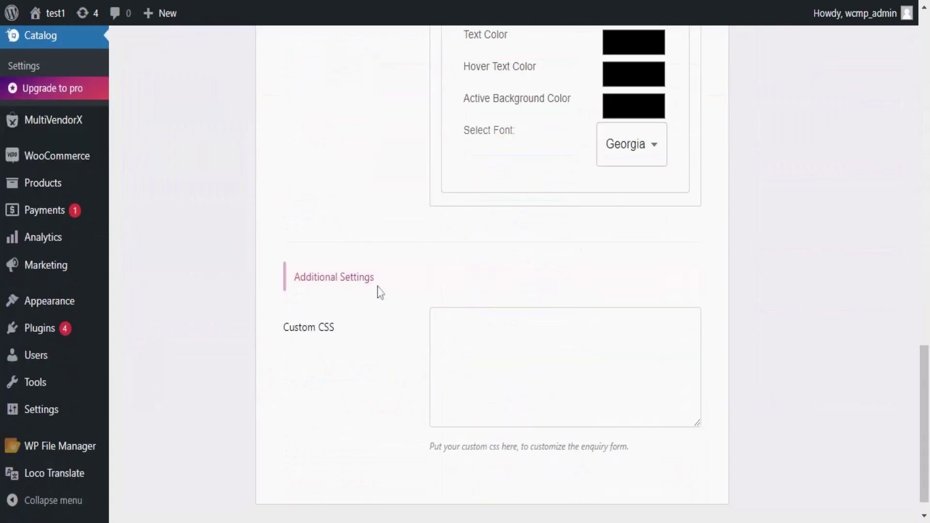
pyautogui.moveTo(282, 342); pyautogui.dragTo(354, 342)
pyautogui.click(449, 326)
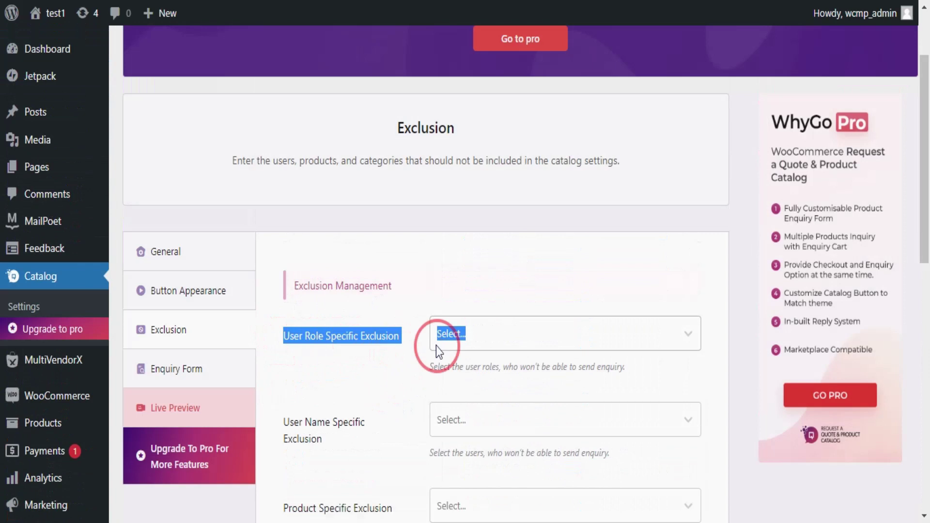
# Step: Exclude the Administrator and Subscriber user roles from sending enquiries
pyautogui.click(436, 346)
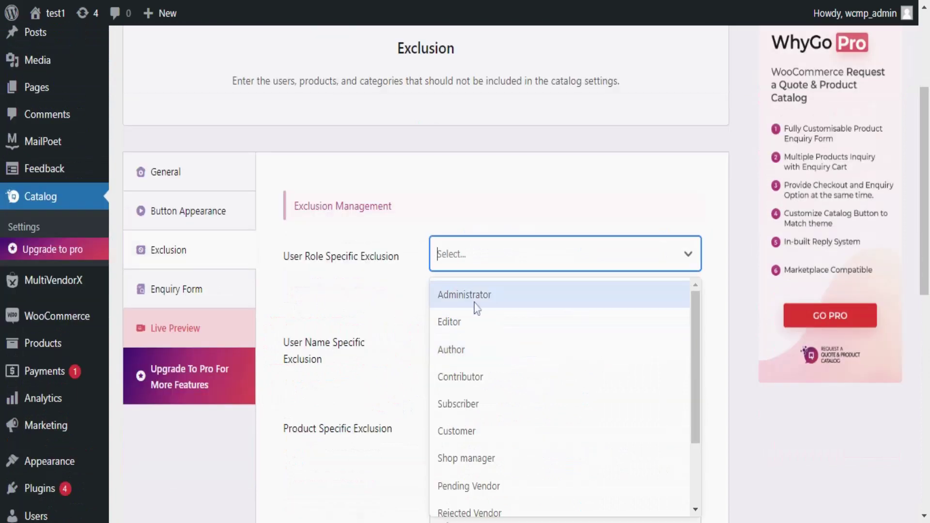
pyautogui.click(476, 303)
pyautogui.click(526, 266)
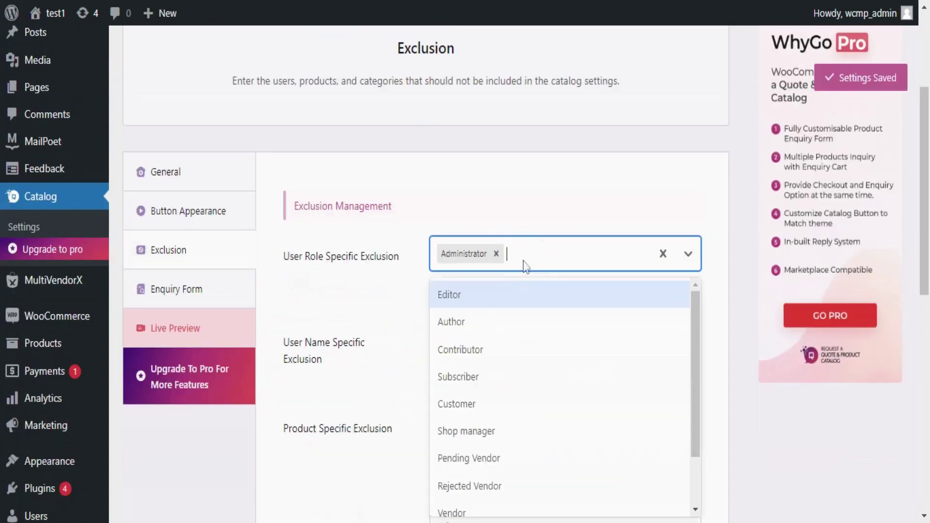
pyautogui.click(480, 376)
pyautogui.scroll(-2, 398, 308)
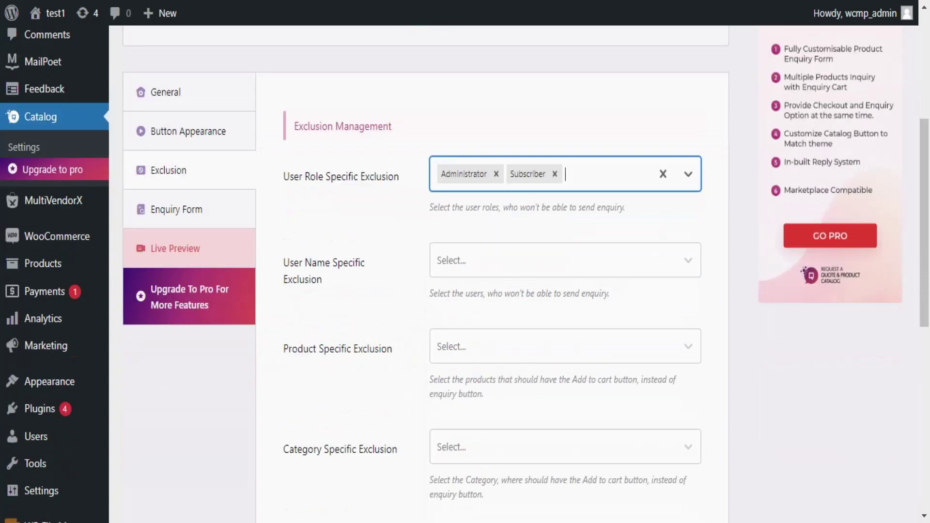
# Step: Exclude the user Test under User Name Specific Exclusion
pyautogui.moveTo(284, 265); pyautogui.dragTo(322, 290)
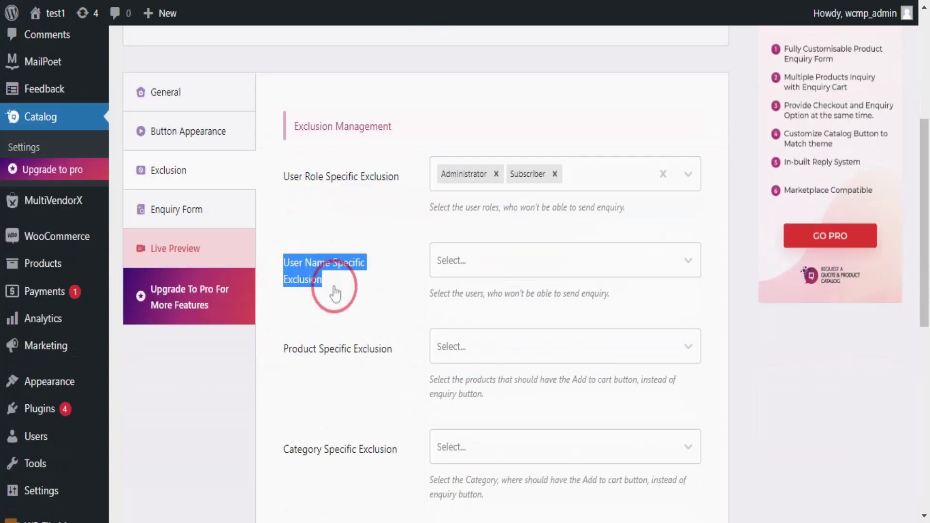
pyautogui.click(476, 271)
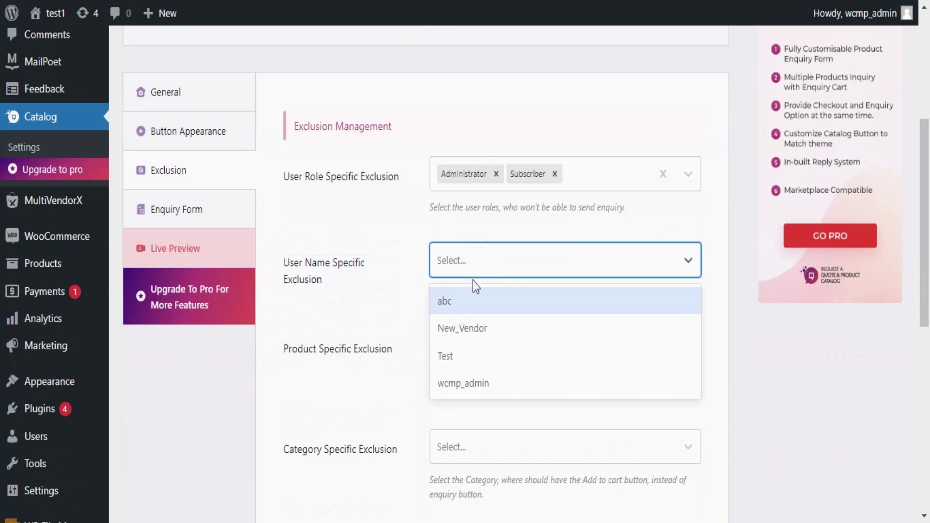
pyautogui.click(462, 364)
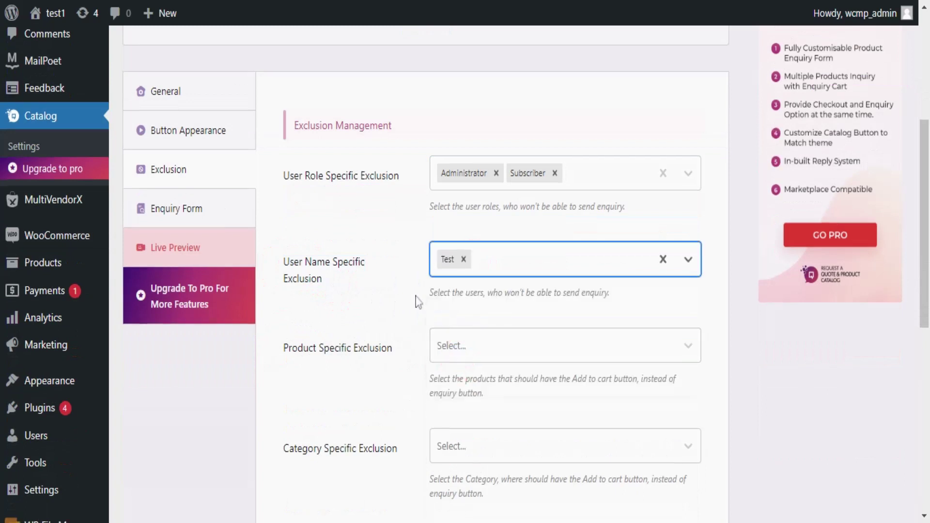
pyautogui.scroll(-2, 417, 301)
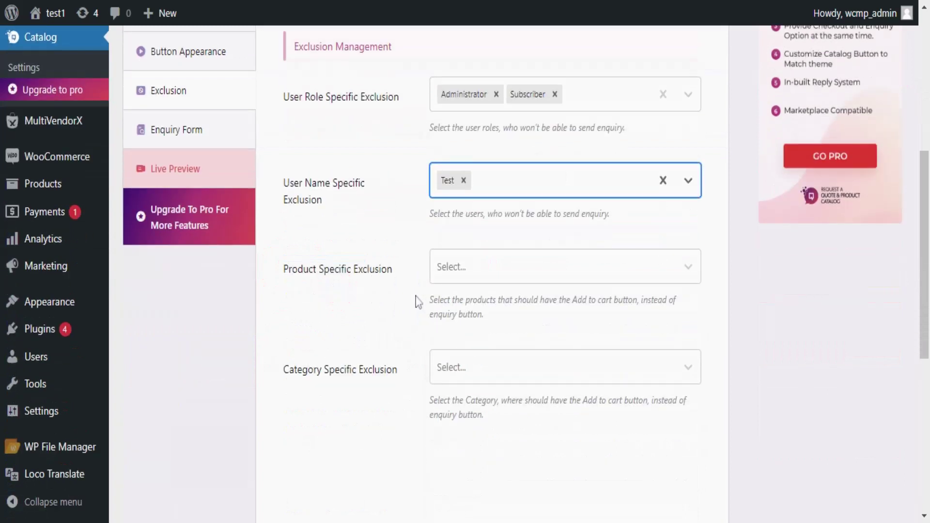
pyautogui.click(281, 274)
pyautogui.moveTo(282, 277); pyautogui.dragTo(395, 280)
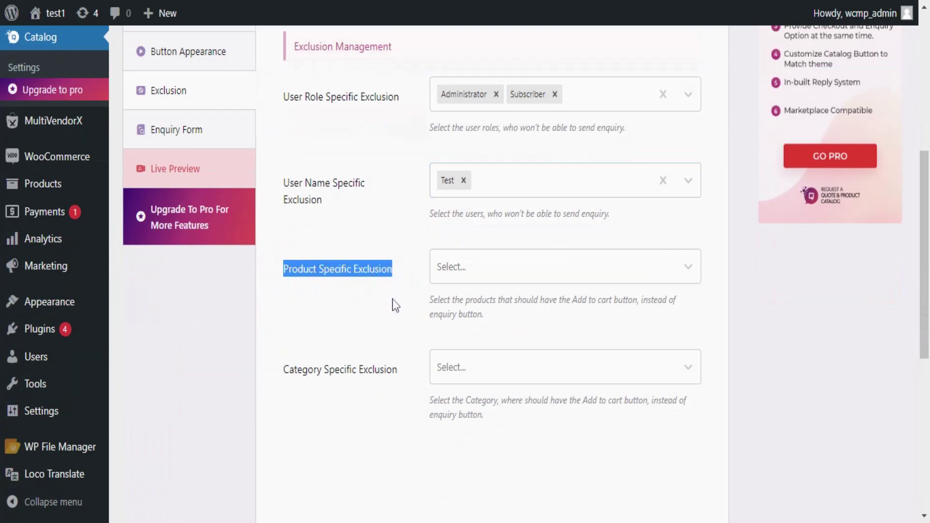
# Step: Exclude Product 2 under Product Specific Exclusion
pyautogui.click(467, 281)
pyautogui.scroll(-1, 471, 305)
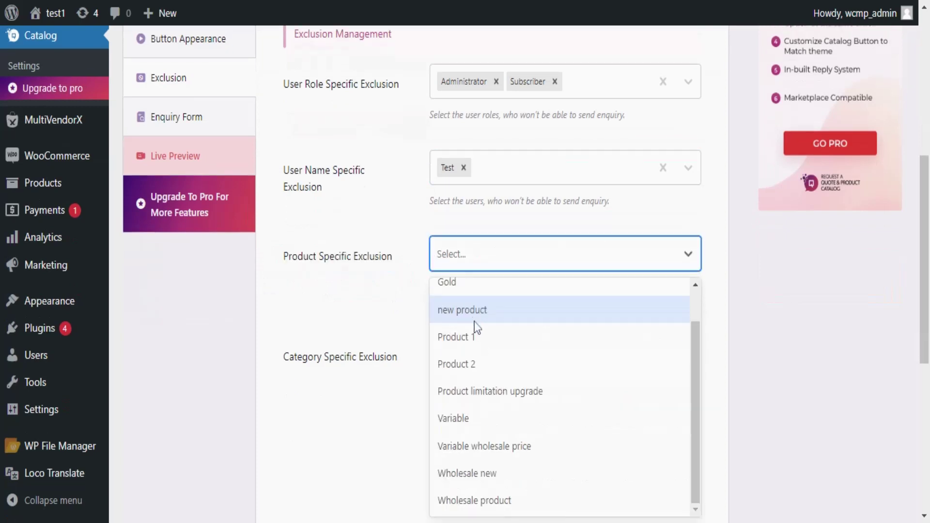
pyautogui.click(464, 364)
pyautogui.scroll(-2, 371, 335)
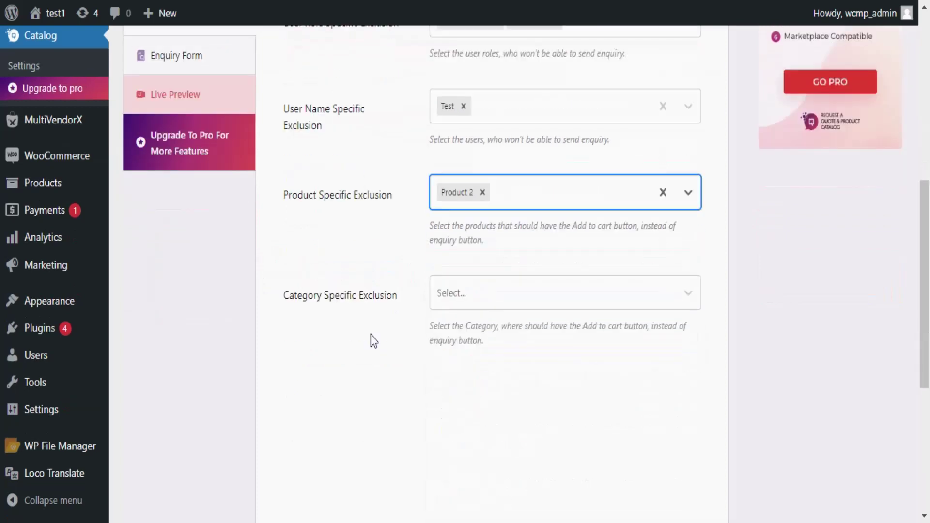
pyautogui.scroll(2, 371, 335)
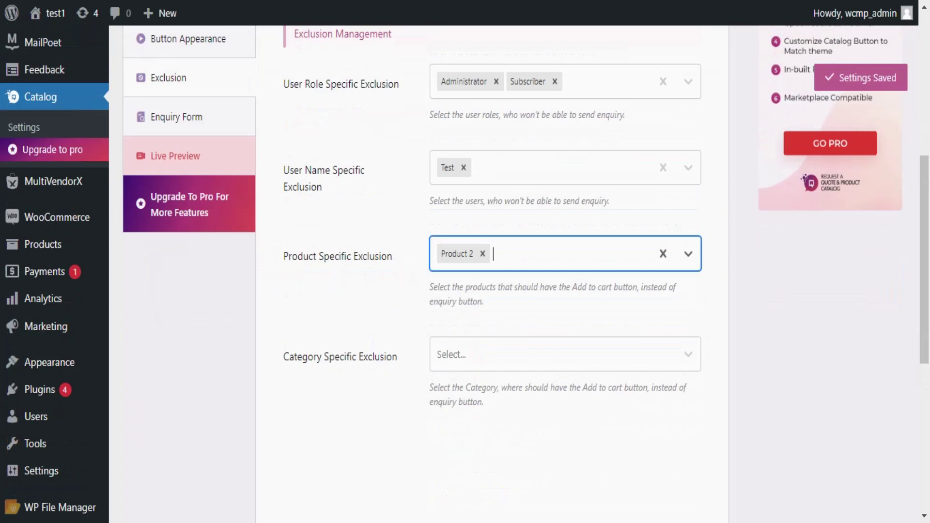
# Step: Exclude the Uncategorized category under Category Specific Exclusion
pyautogui.moveTo(276, 359); pyautogui.dragTo(402, 373)
pyautogui.click(450, 357)
pyautogui.click(452, 397)
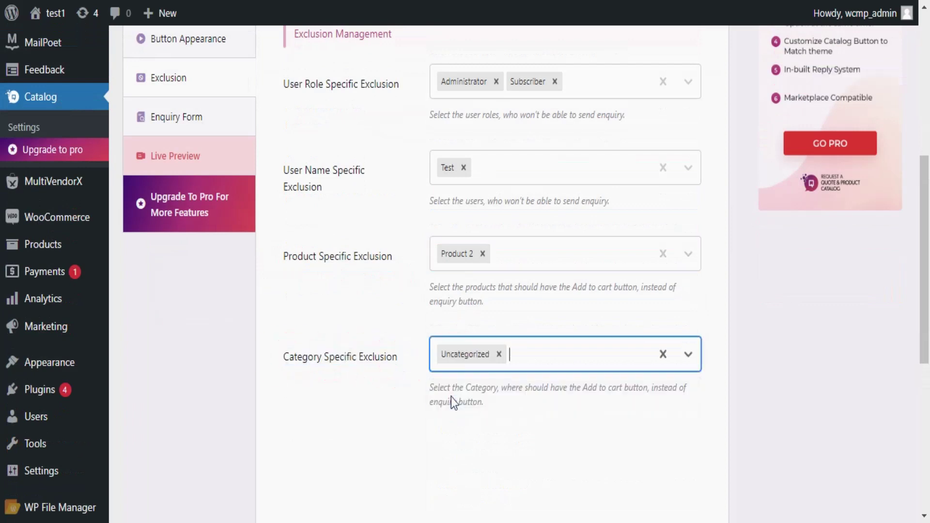
pyautogui.scroll(-2, 392, 349)
pyautogui.scroll(6, 390, 348)
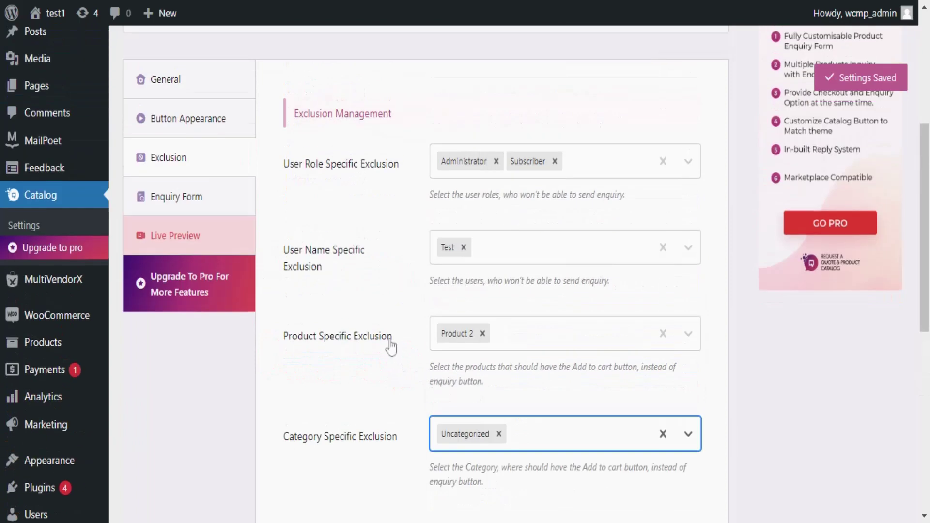
# Step: In the Enquiry Form settings, enter 'adfghjmn' as Content Before Enquiry Form
pyautogui.click(223, 353)
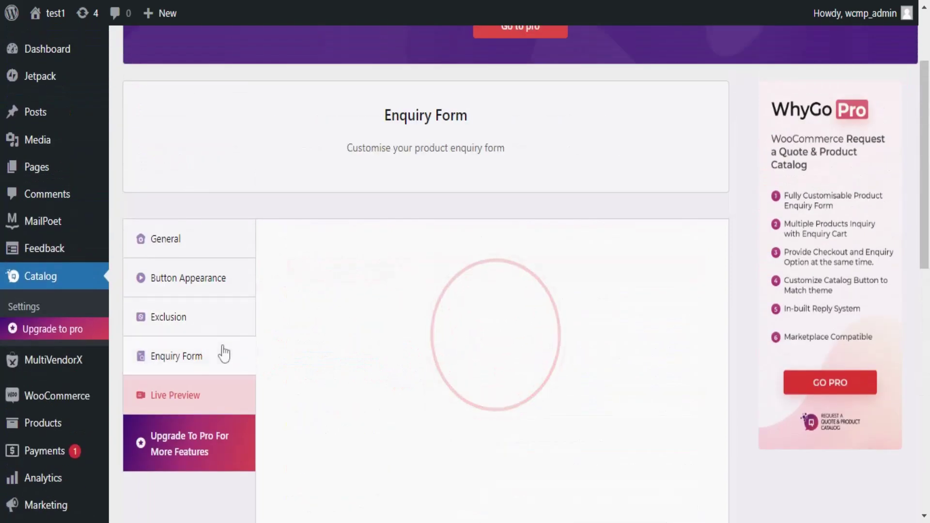
pyautogui.scroll(-2, 374, 350)
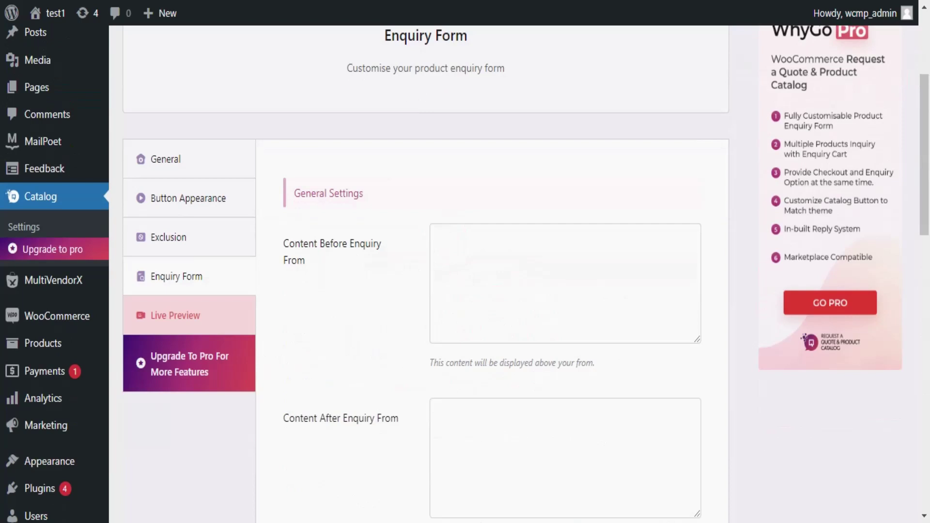
pyautogui.scroll(-2, 408, 339)
pyautogui.scroll(4, 407, 339)
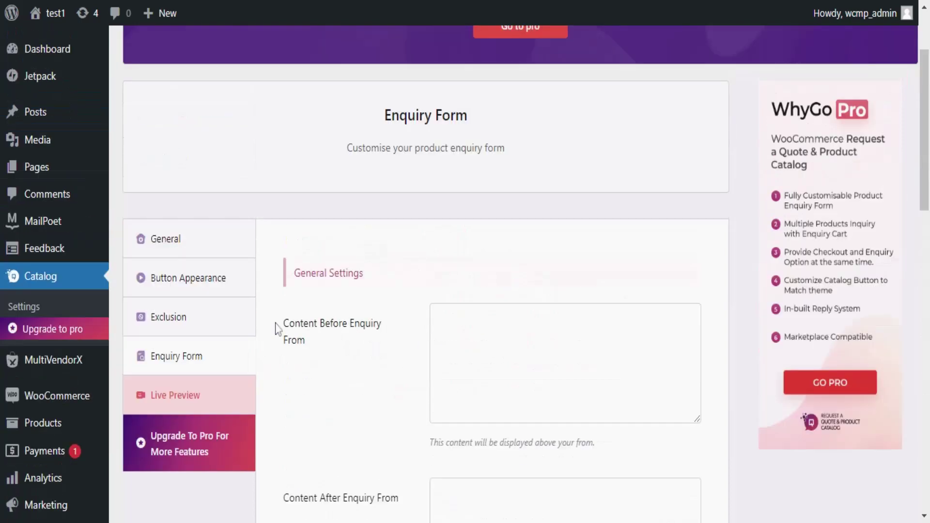
pyautogui.moveTo(276, 329); pyautogui.dragTo(342, 354)
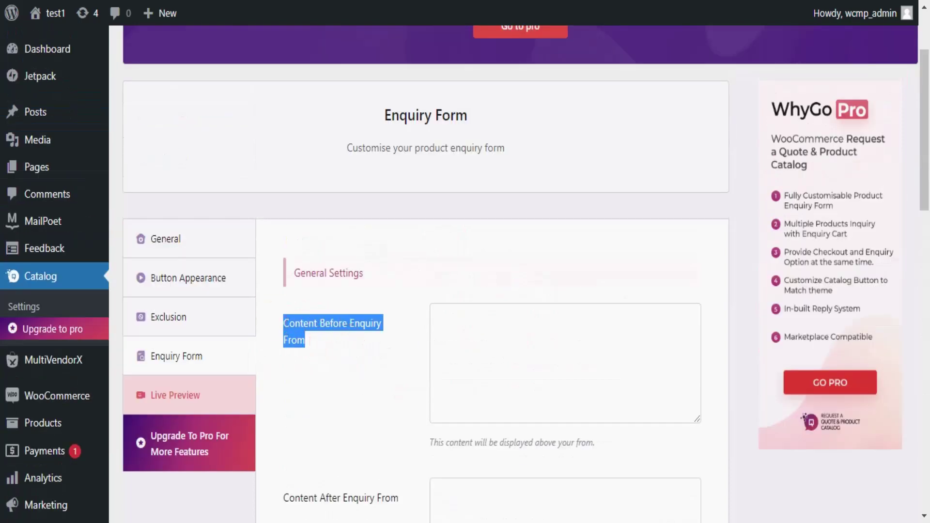
pyautogui.click(436, 323)
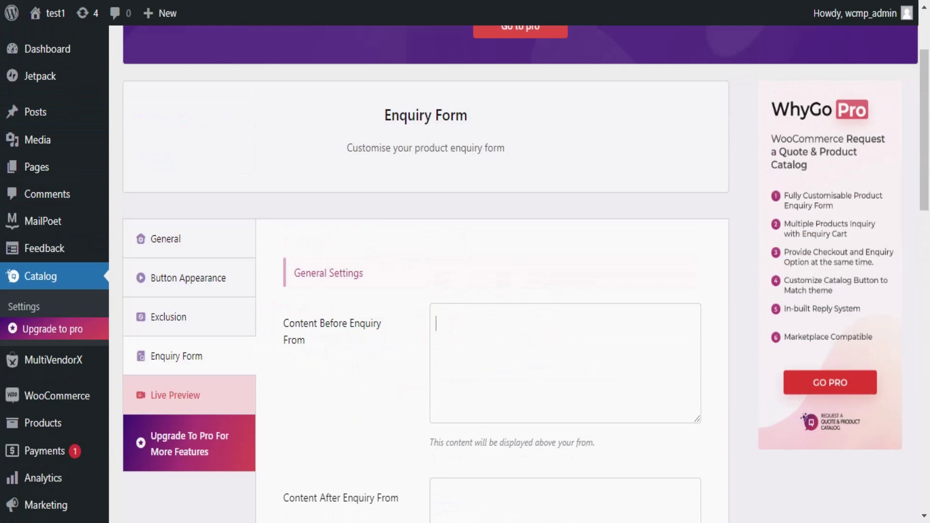
pyautogui.write('adfghjmn')
# Step: Enter 'hhgvv' as Content After Enquiry Form
pyautogui.scroll(-5, 293, 332)
pyautogui.moveTo(270, 256); pyautogui.dragTo(432, 272)
pyautogui.click(455, 252)
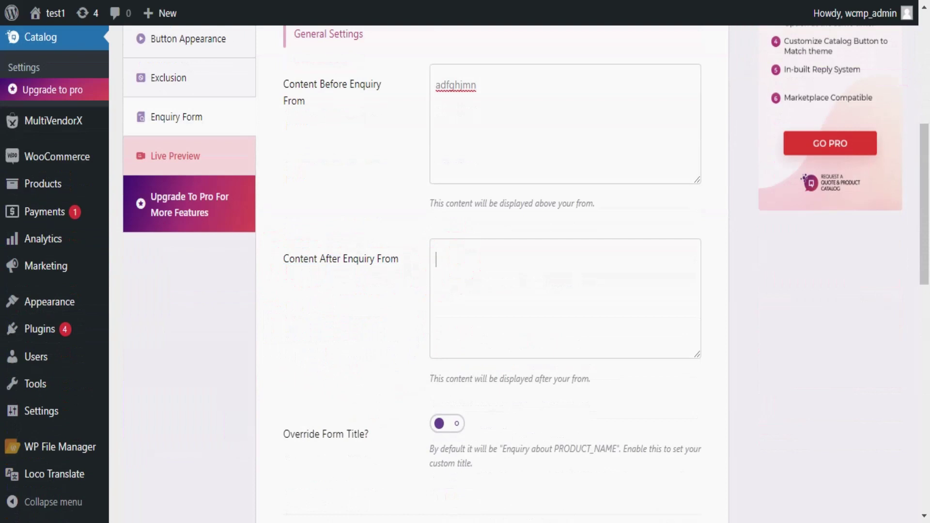
pyautogui.write('hhgvv')
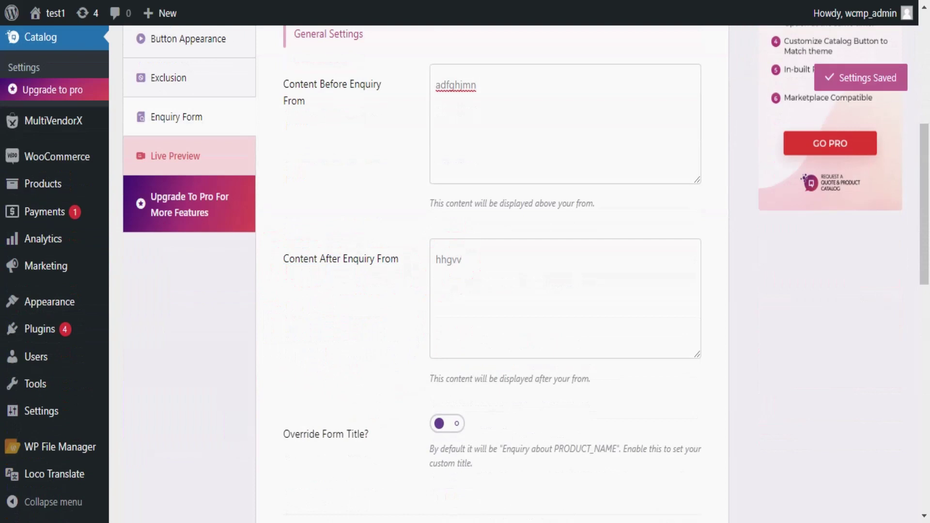
pyautogui.scroll(-2, 388, 303)
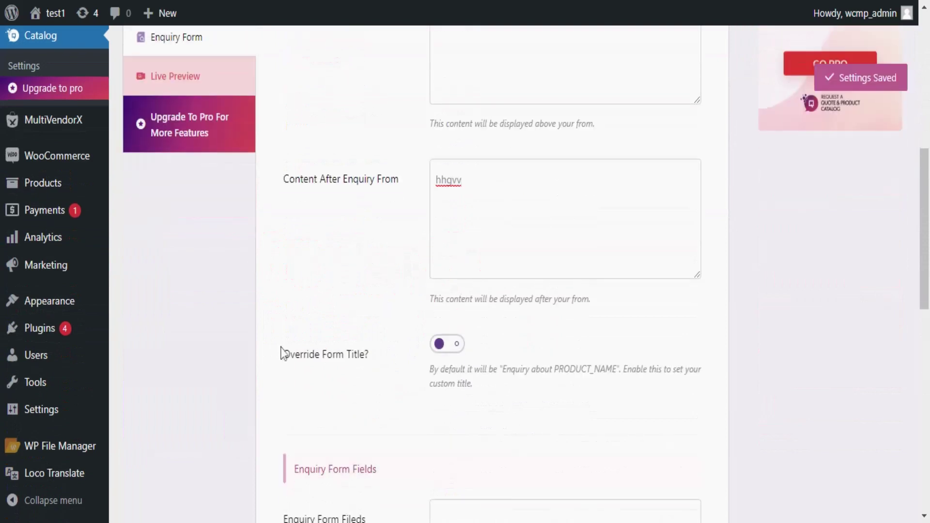
# Step: Switch on Override Form Title? so the empty Set Form Title field appears
pyautogui.moveTo(281, 353); pyautogui.dragTo(371, 358)
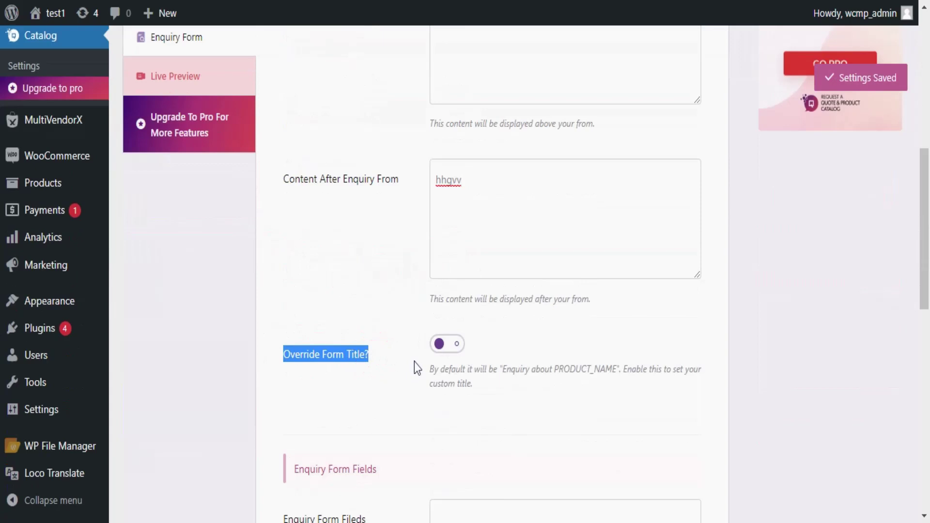
pyautogui.click(439, 345)
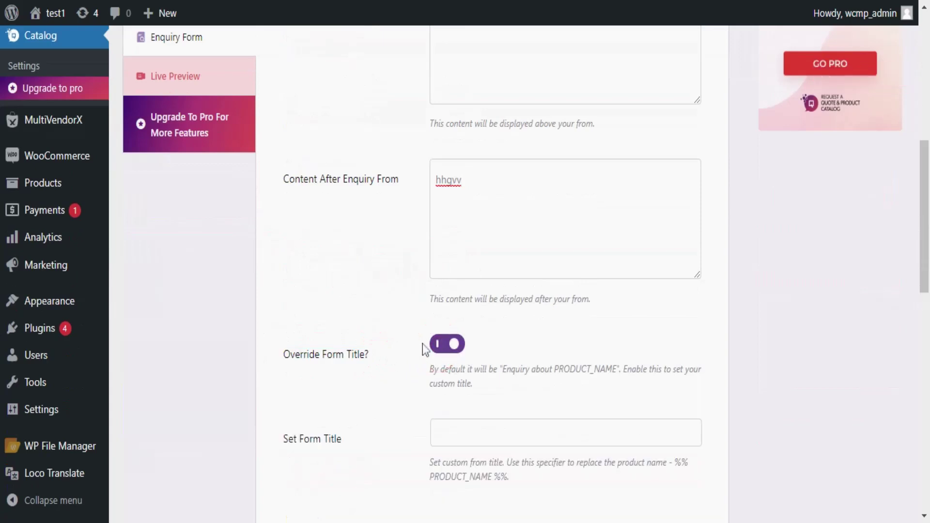
pyautogui.scroll(-2, 422, 344)
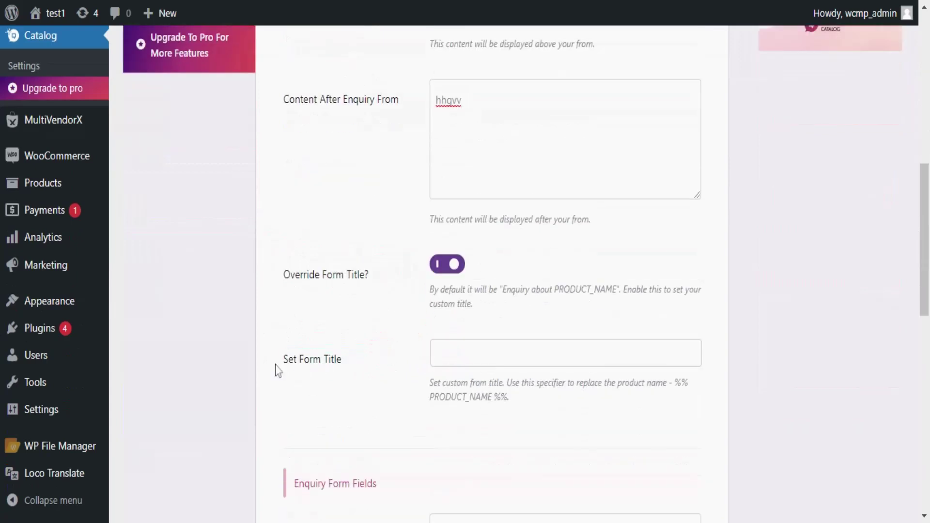
pyautogui.scroll(-4, 286, 383)
# Step: Enable the Name, Email and Phone fields under Enquiry Form Fields
pyautogui.moveTo(284, 385); pyautogui.dragTo(368, 390)
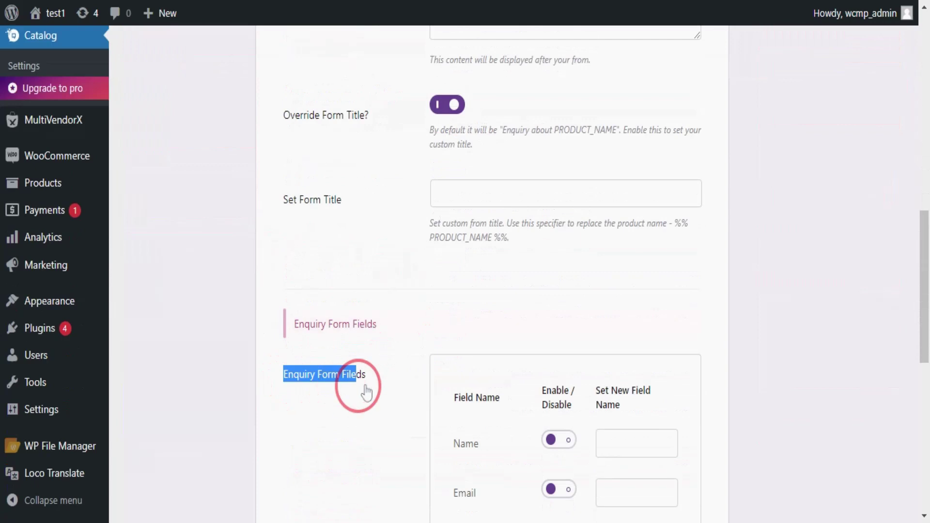
pyautogui.scroll(-2, 383, 392)
pyautogui.scroll(-2, 409, 370)
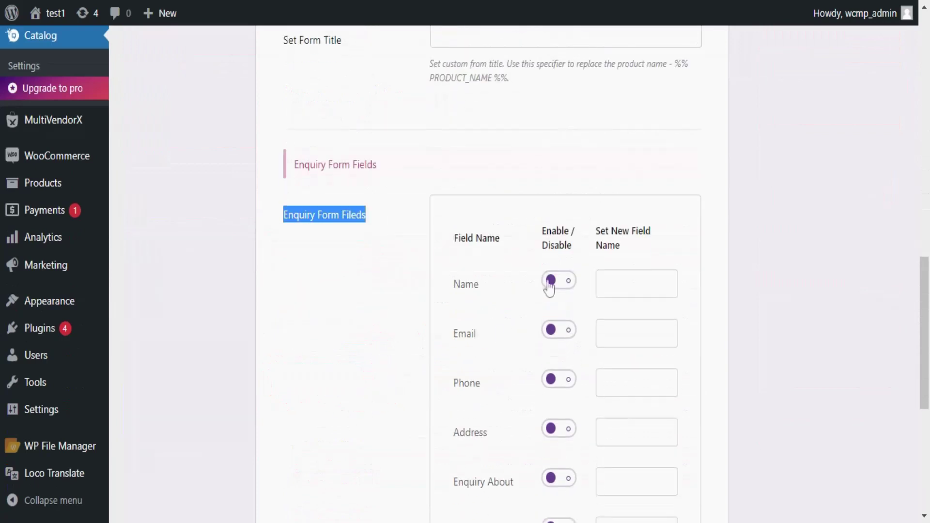
pyautogui.click(549, 286)
pyautogui.click(552, 334)
pyautogui.click(550, 379)
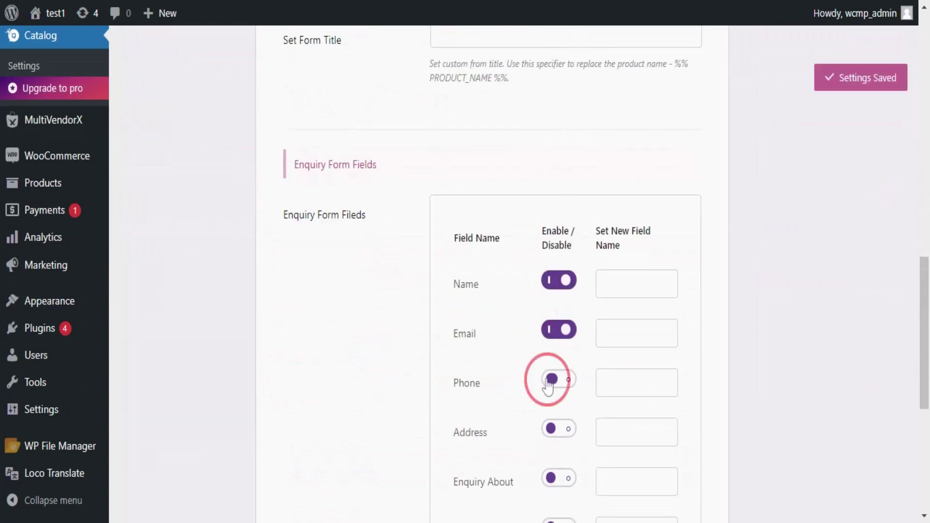
pyautogui.scroll(-1, 401, 347)
pyautogui.scroll(-3, 400, 348)
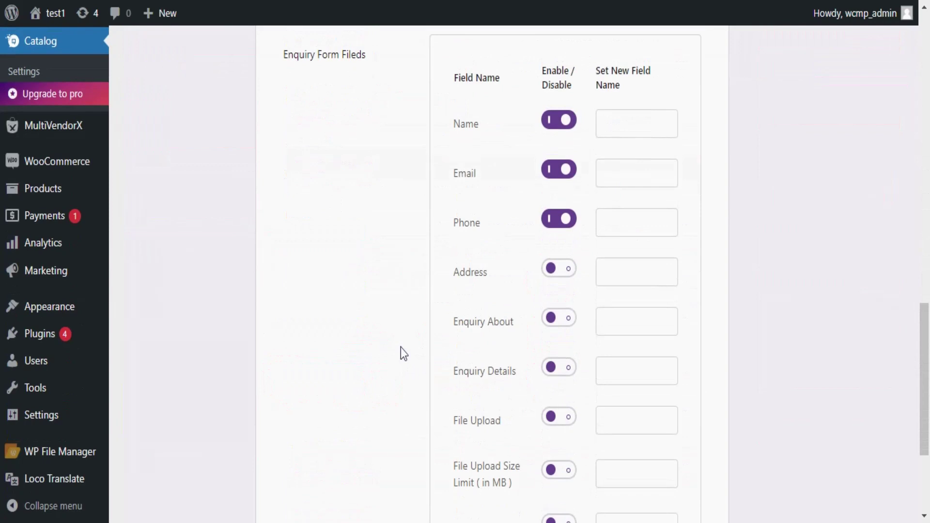
pyautogui.scroll(-3, 401, 348)
pyautogui.scroll(15, 400, 365)
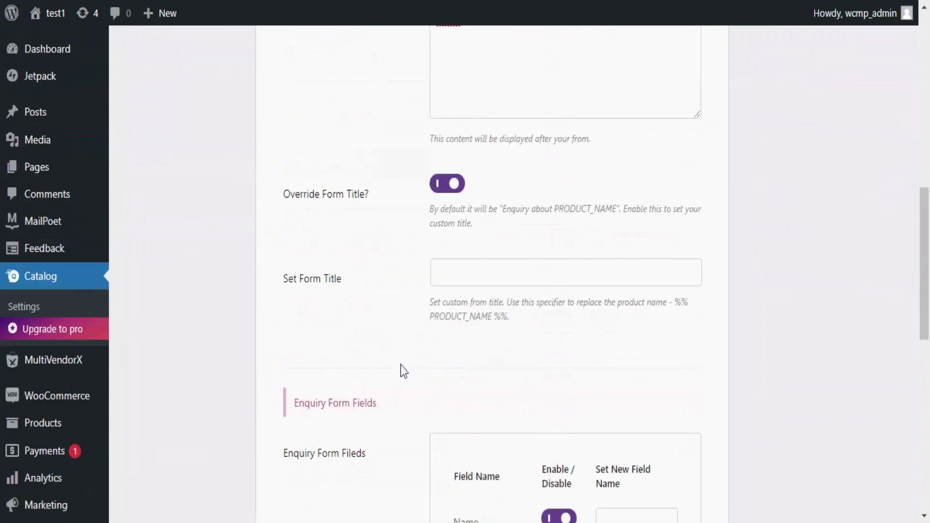
pyautogui.scroll(6, 400, 365)
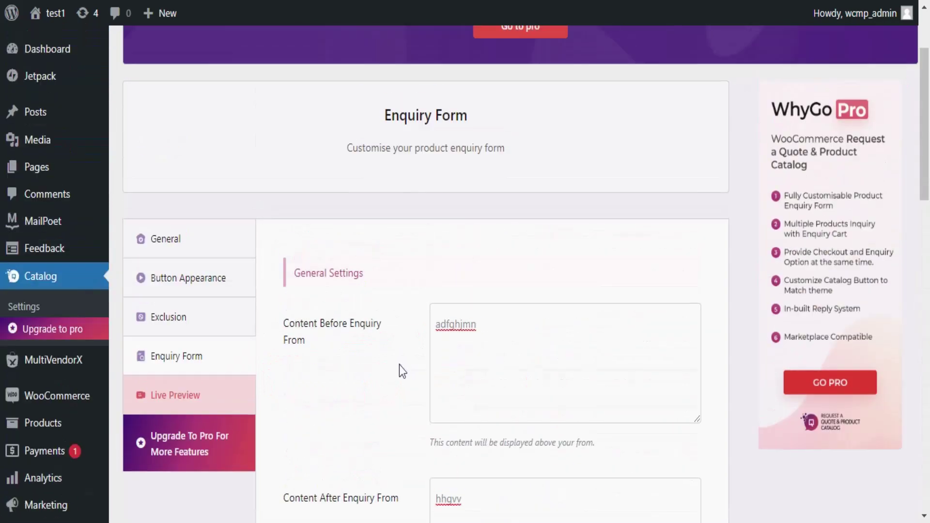